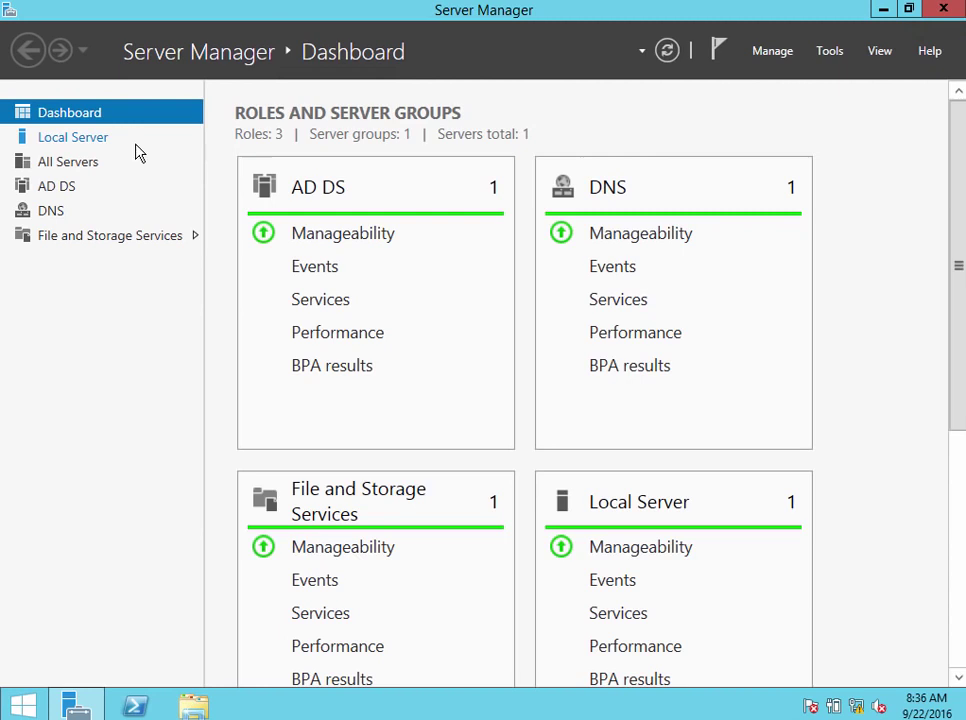
Load the Local Server properties page, scroll its Properties panel, and open the Manage menu.
{"action": "left_click", "coordinate": [88, 146]}
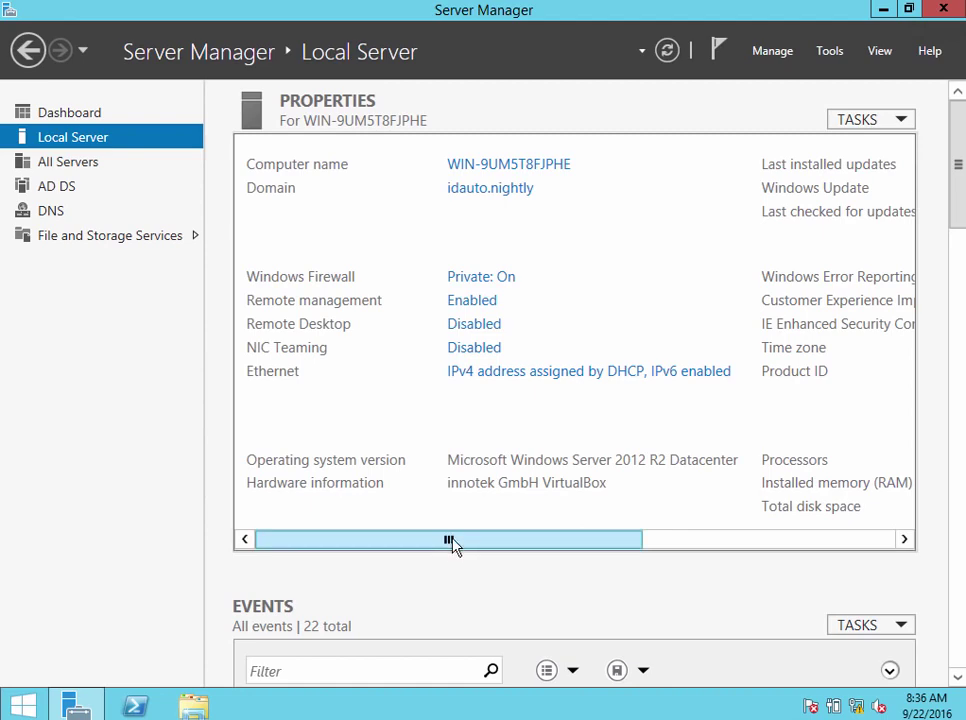
{"action": "left_click_drag", "start_coordinate": [451, 540], "coordinate": [431, 556]}
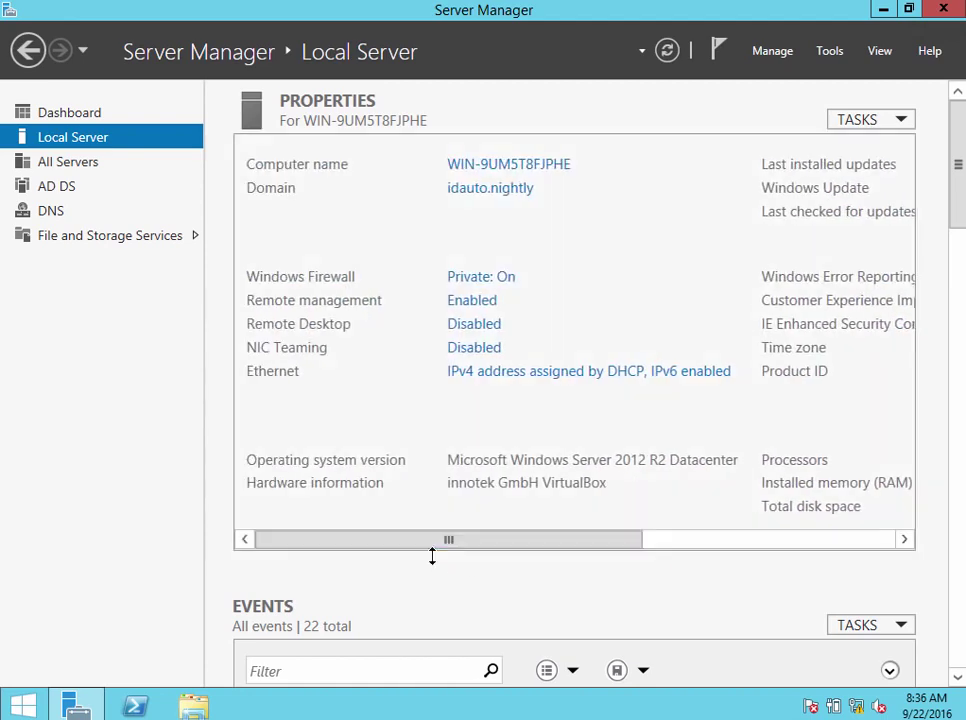
{"action": "left_click", "coordinate": [768, 60]}
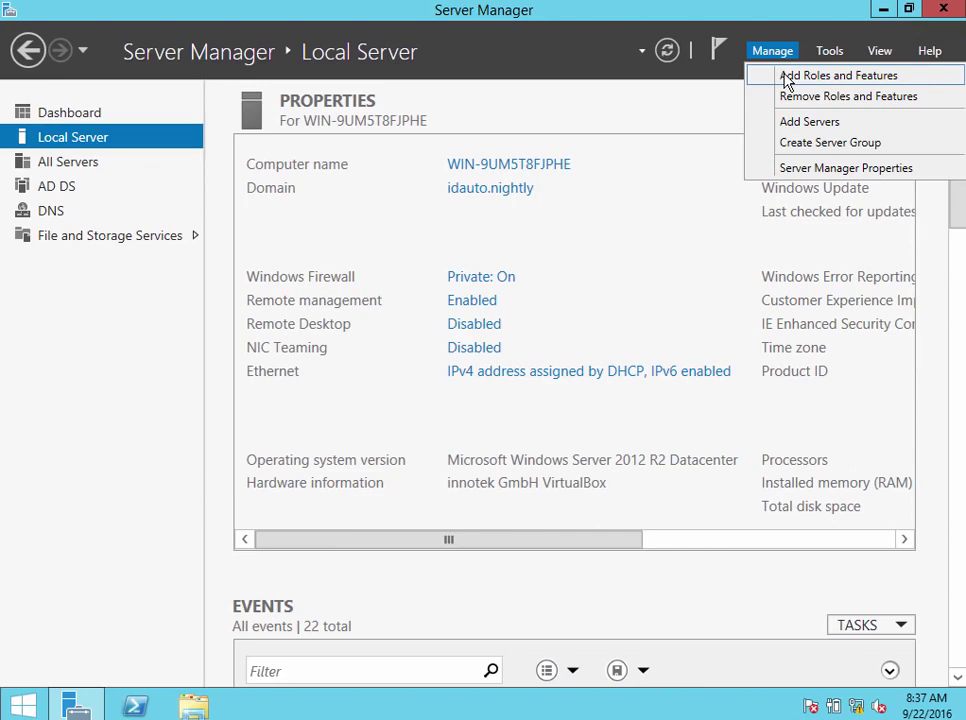
Start a role-based installation on this server and select AD CS with its management tools.
{"action": "left_click", "coordinate": [786, 80]}
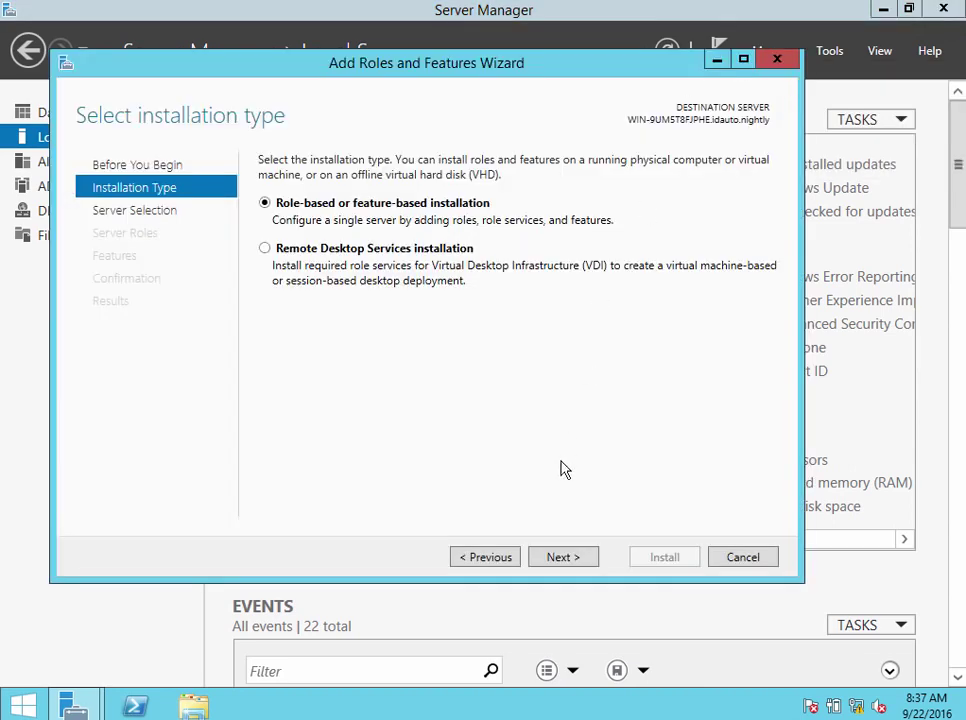
{"action": "left_click", "coordinate": [564, 560]}
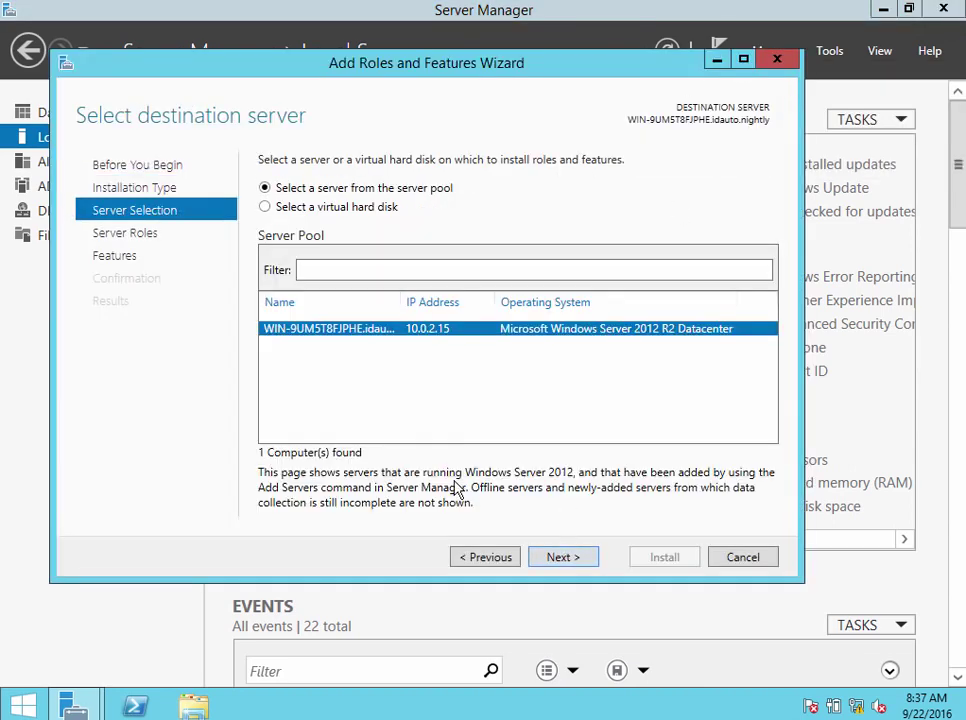
{"action": "left_click", "coordinate": [547, 562]}
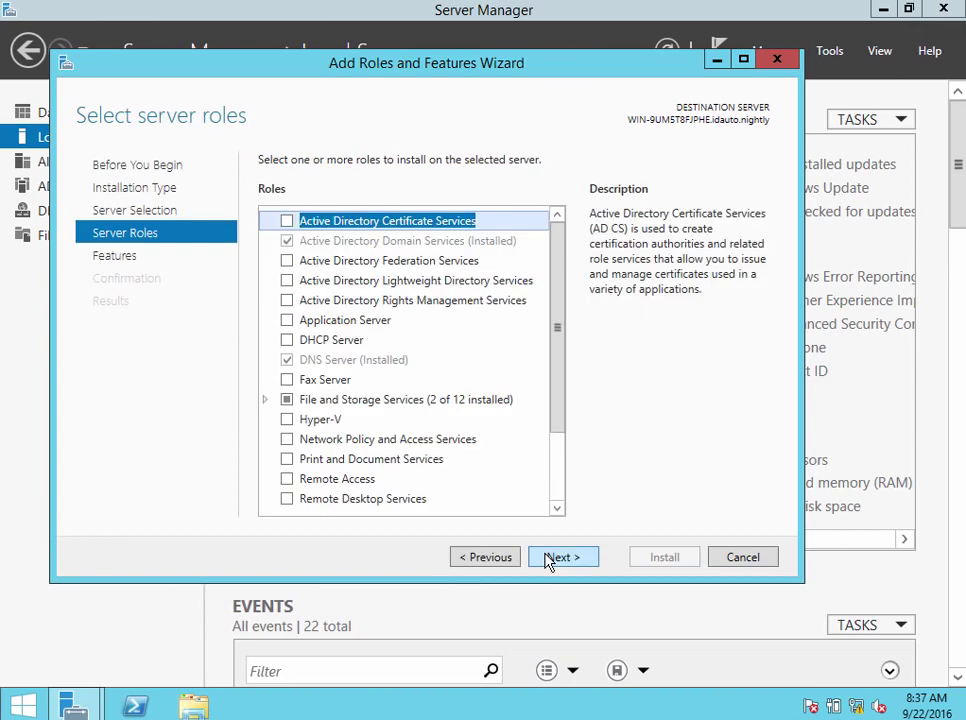
{"action": "left_click", "coordinate": [287, 224]}
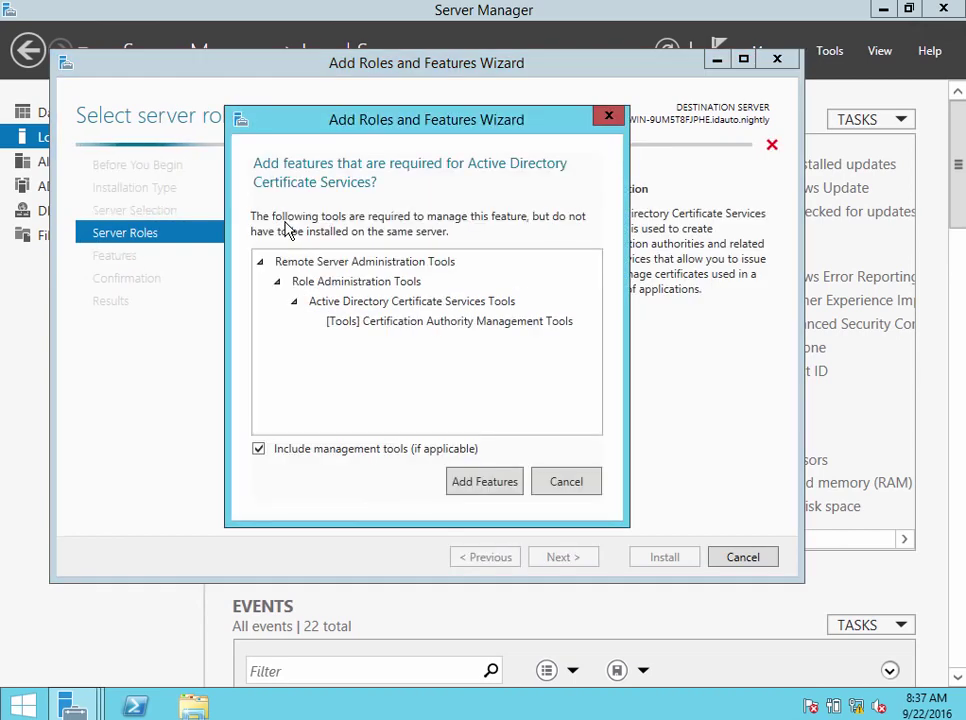
{"action": "left_click", "coordinate": [478, 483]}
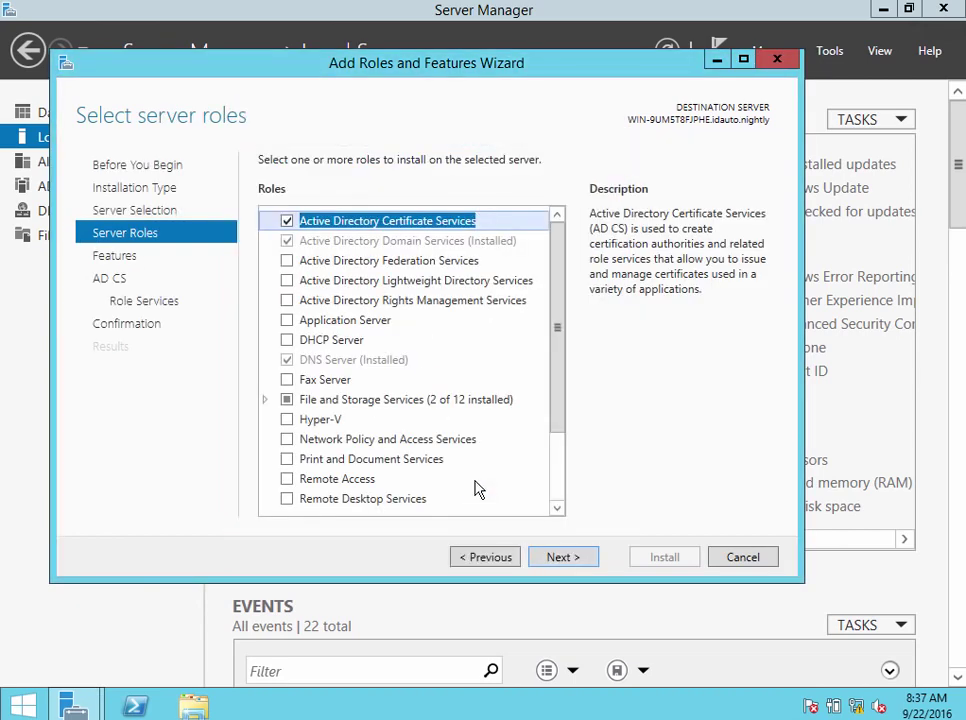
Skip extra features, keep the Certification Authority role service, and allow automatic restart.
{"action": "left_click", "coordinate": [564, 557]}
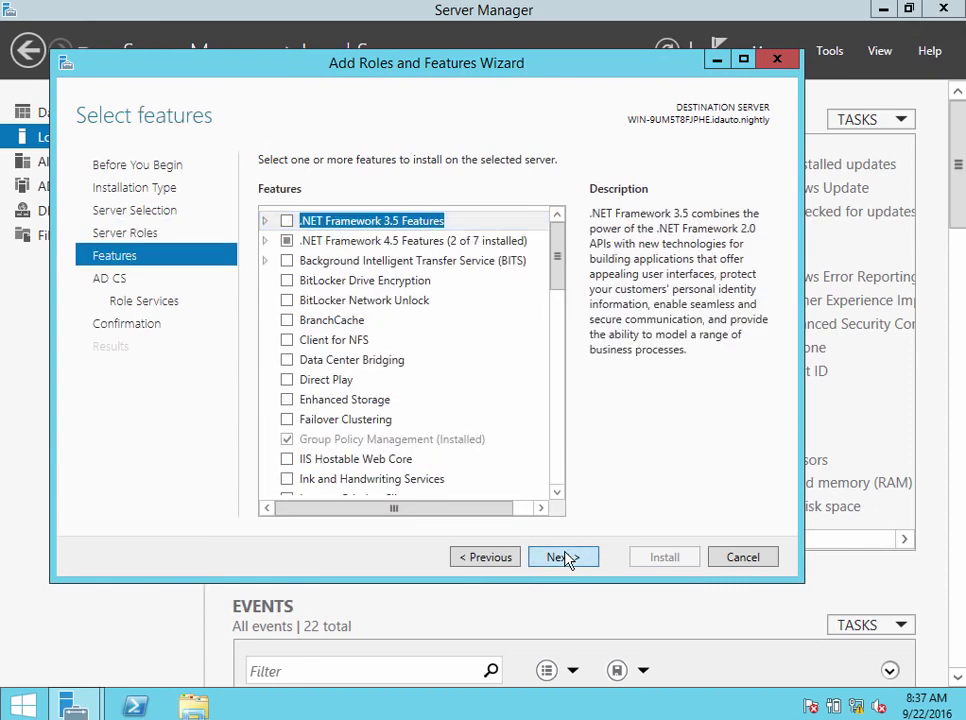
{"action": "left_click", "coordinate": [564, 557]}
{"action": "left_click", "coordinate": [564, 557]}
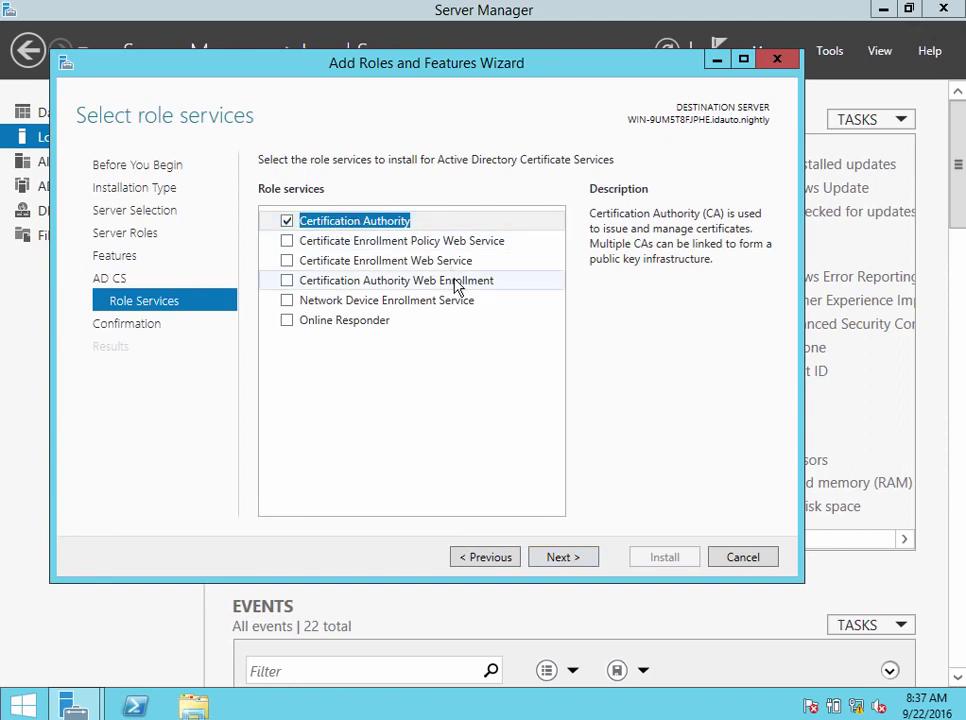
{"action": "left_click", "coordinate": [563, 557]}
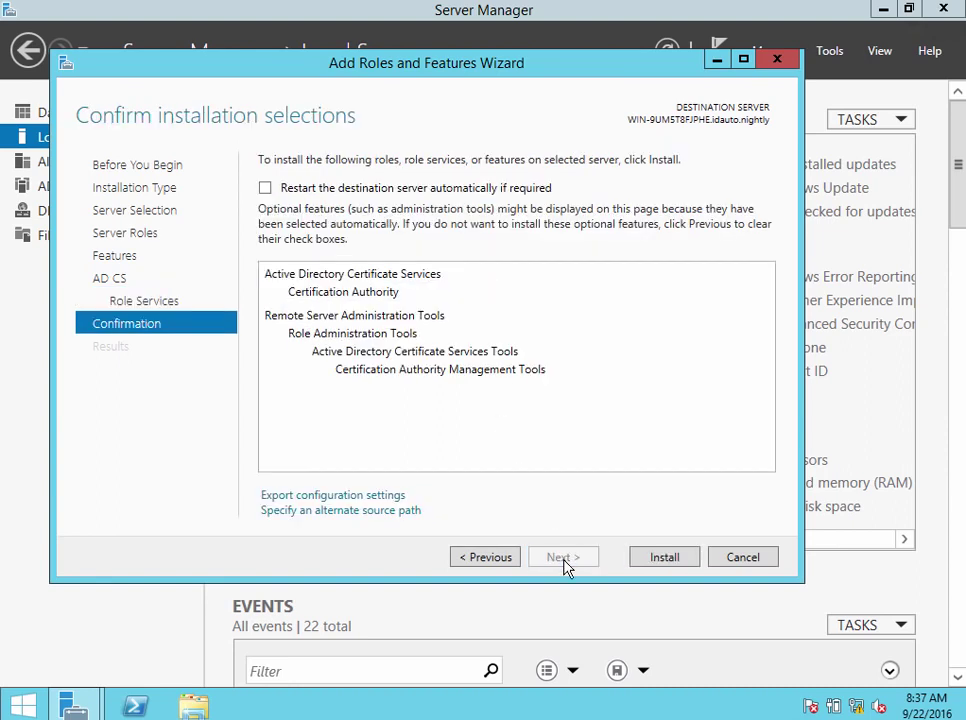
{"action": "left_click", "coordinate": [284, 195]}
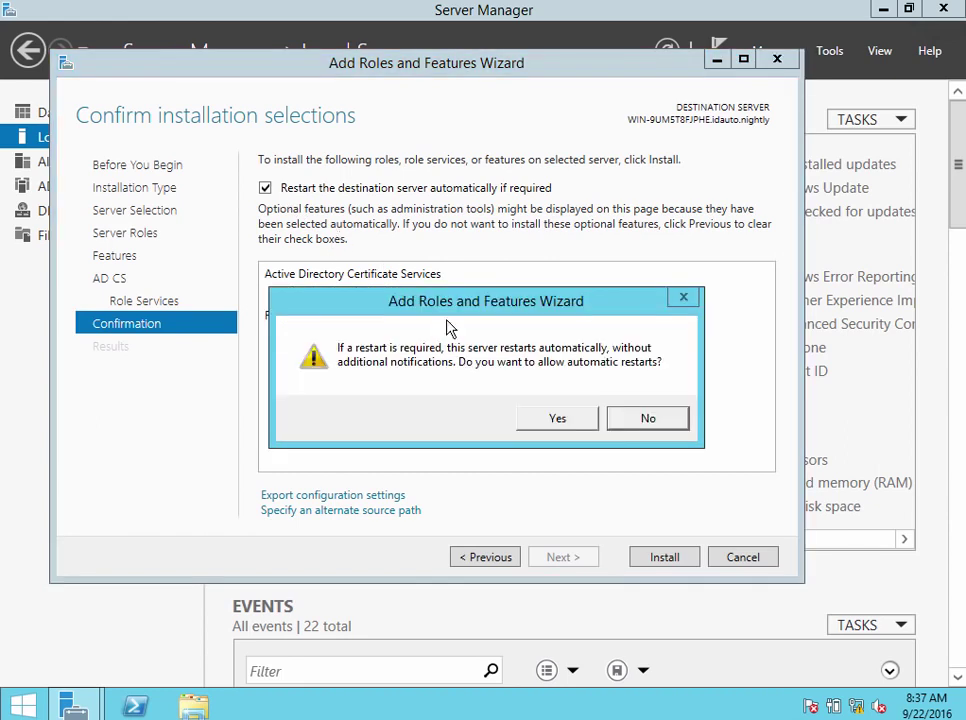
Confirm automatic restarts, install AD CS, and close the finished wizard.
{"action": "left_click", "coordinate": [557, 419]}
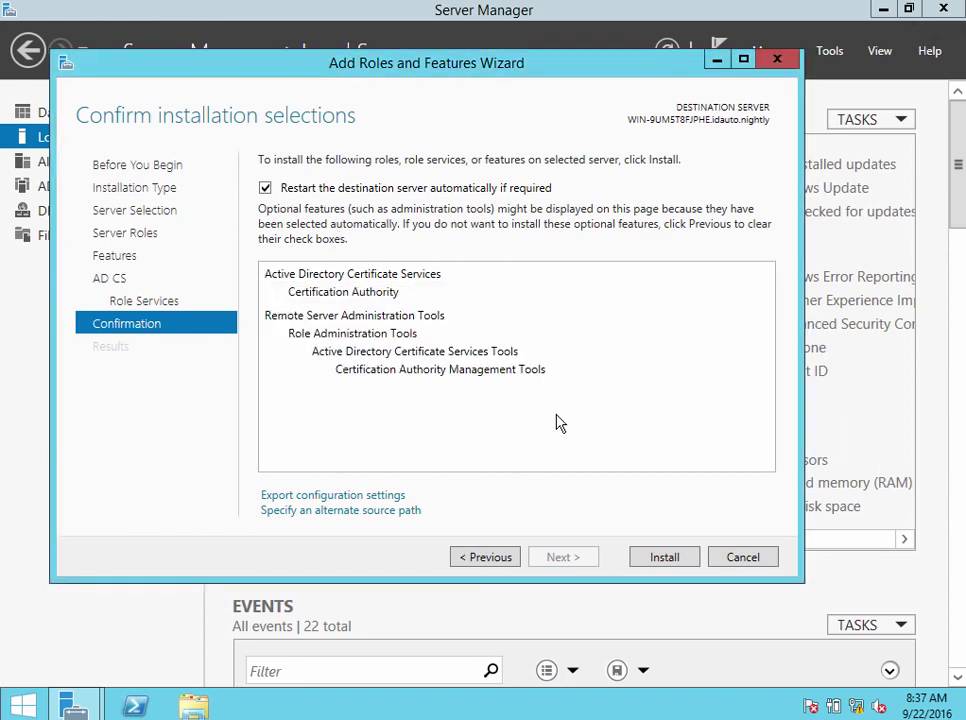
{"action": "left_click", "coordinate": [659, 563]}
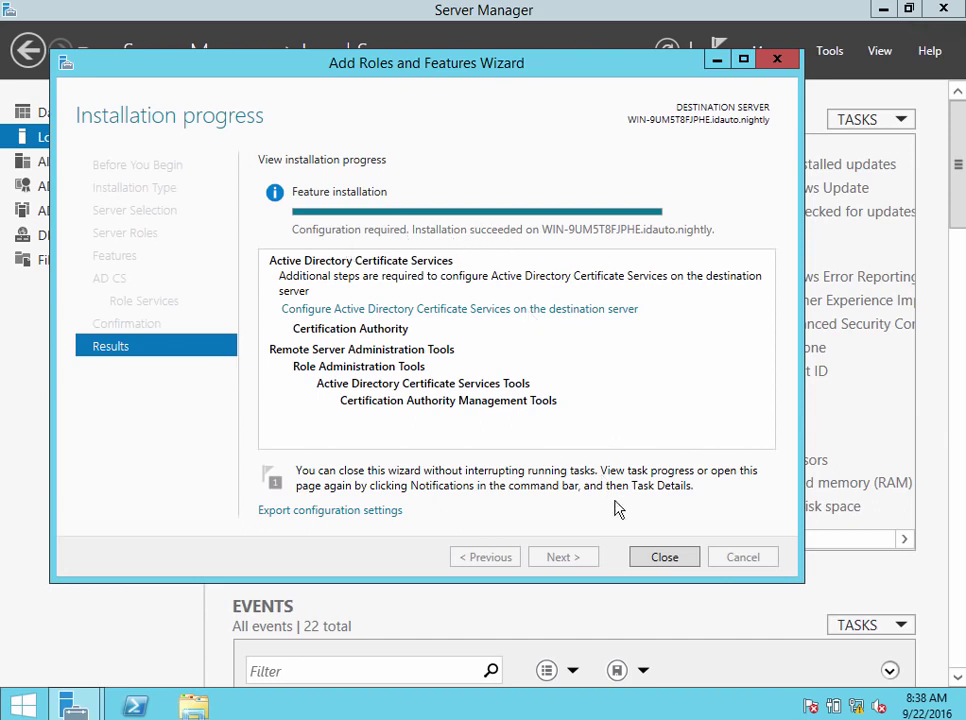
{"action": "left_click", "coordinate": [664, 557]}
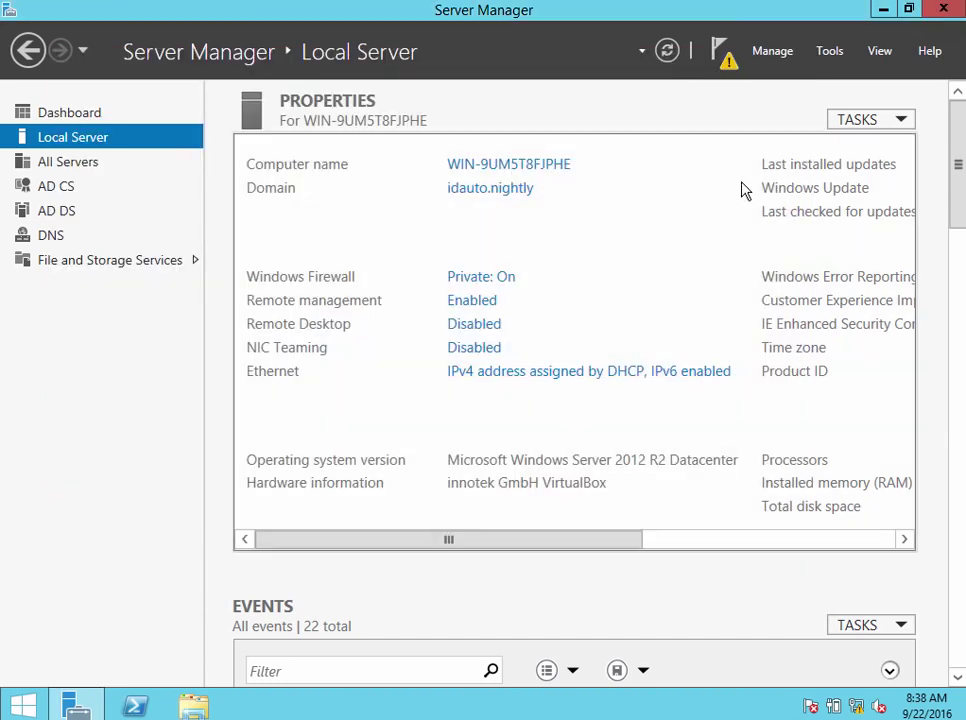
Launch AD CS configuration with administrator credentials and select the Certification Authority role service.
{"action": "left_click", "coordinate": [728, 62]}
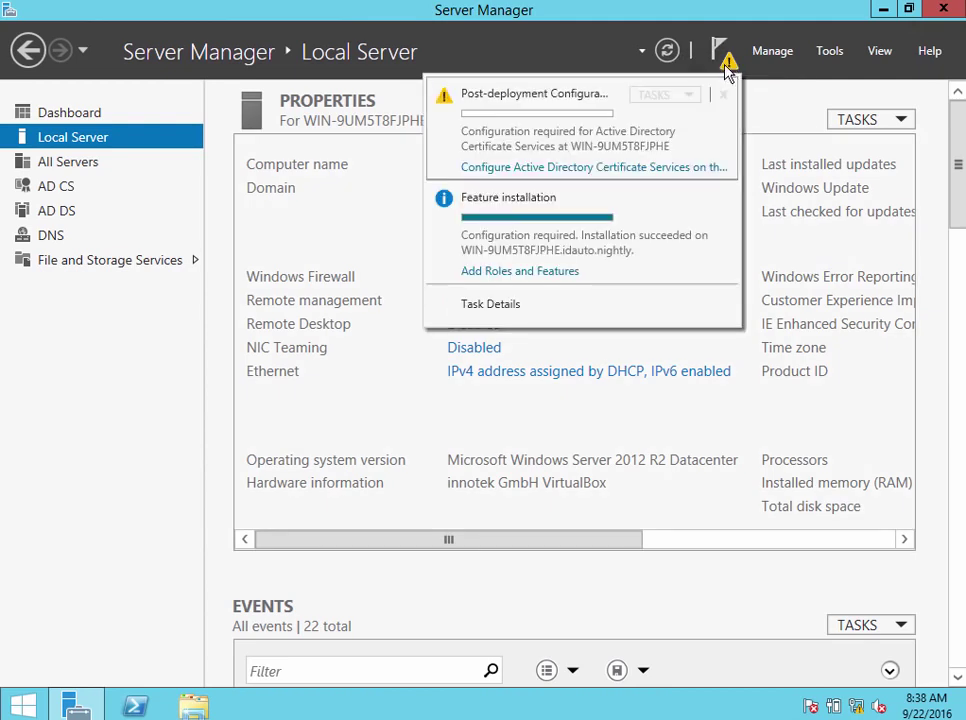
{"action": "left_click", "coordinate": [618, 170]}
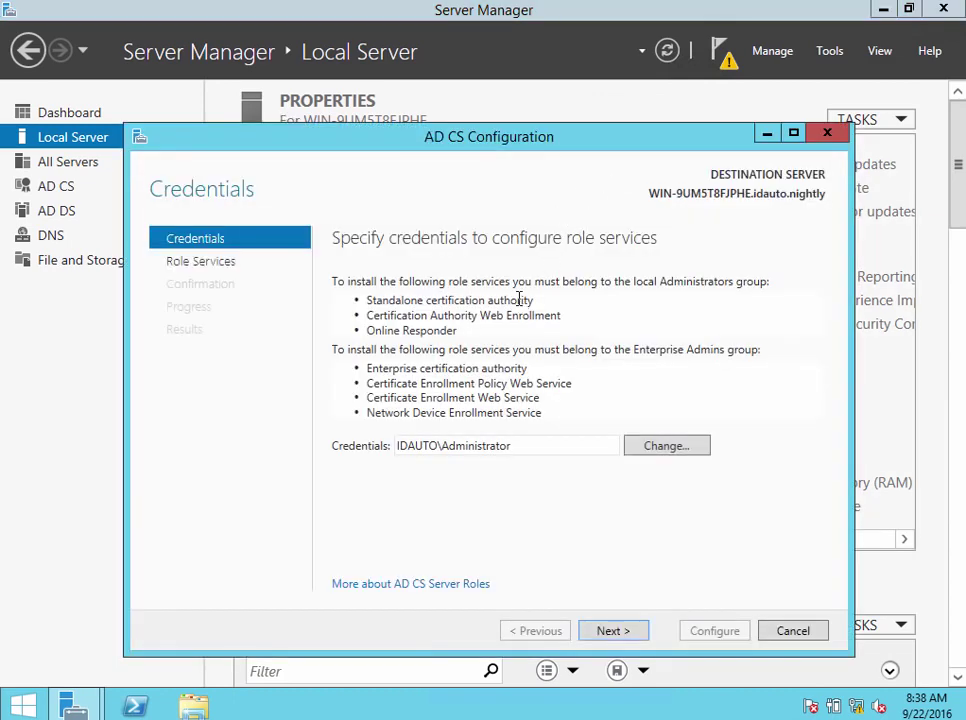
{"action": "left_click", "coordinate": [613, 638]}
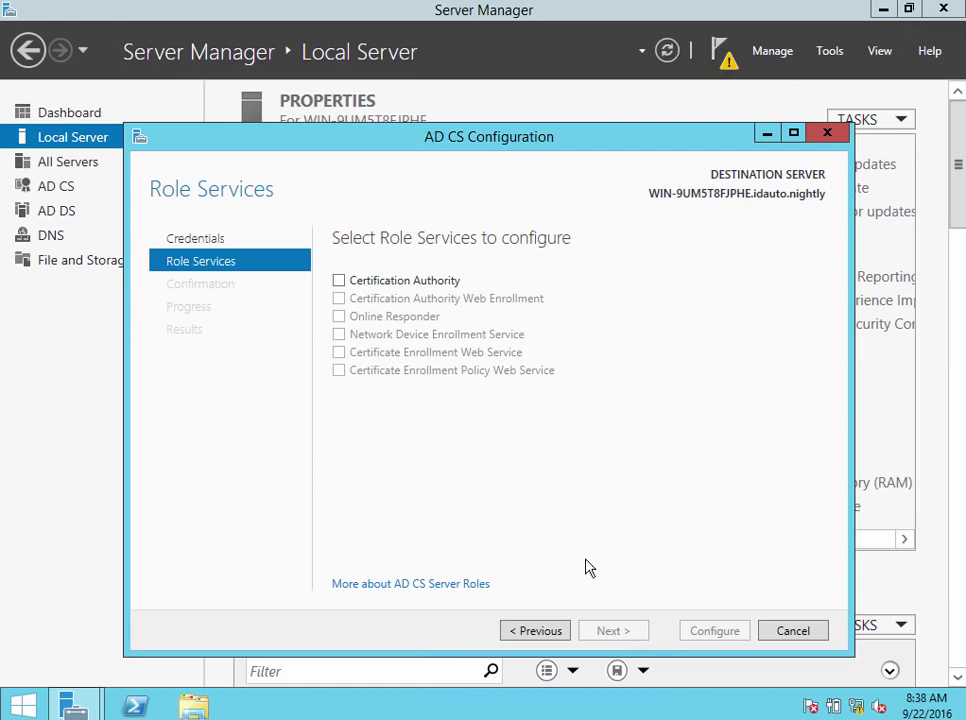
{"action": "left_click", "coordinate": [347, 282]}
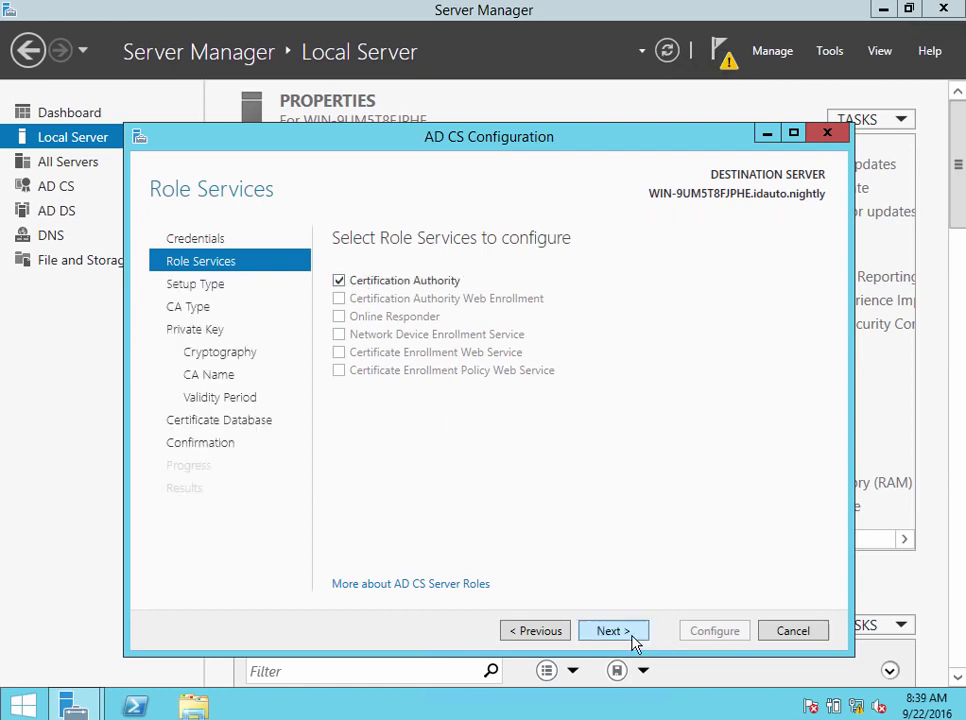
Choose Enterprise Root CA with a new private key, default cryptography and CA name.
{"action": "left_click", "coordinate": [632, 639]}
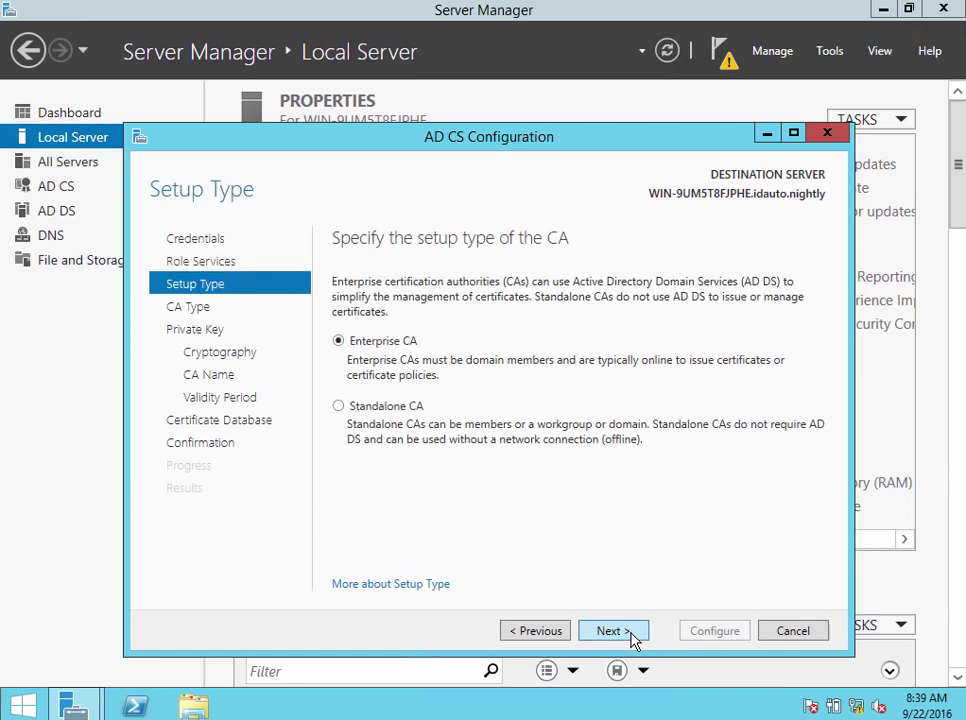
{"action": "left_click", "coordinate": [630, 639]}
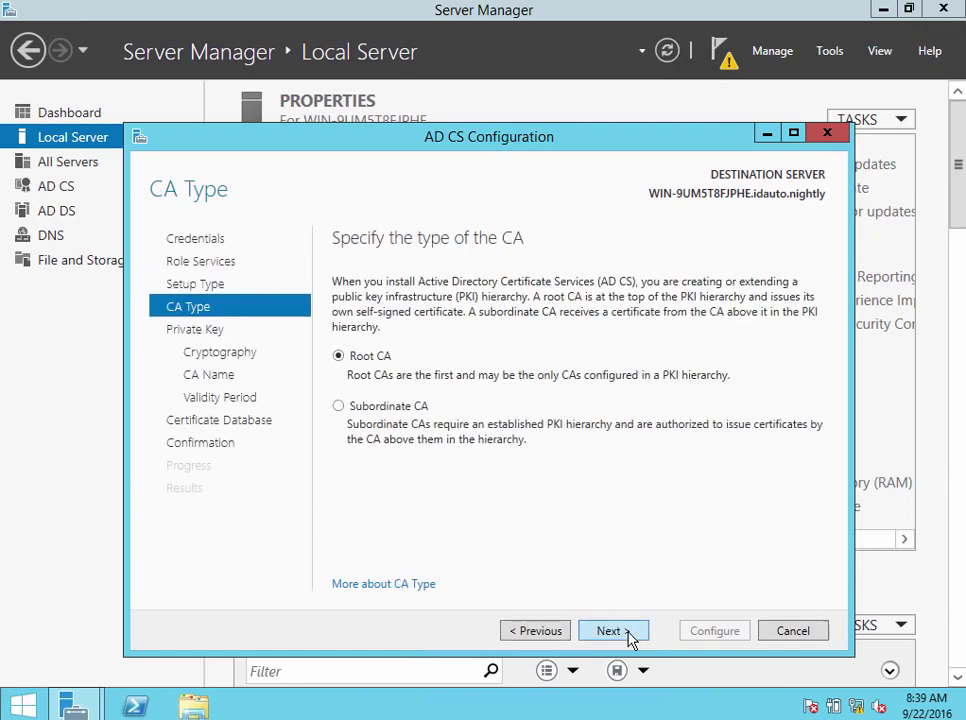
{"action": "left_click", "coordinate": [630, 639]}
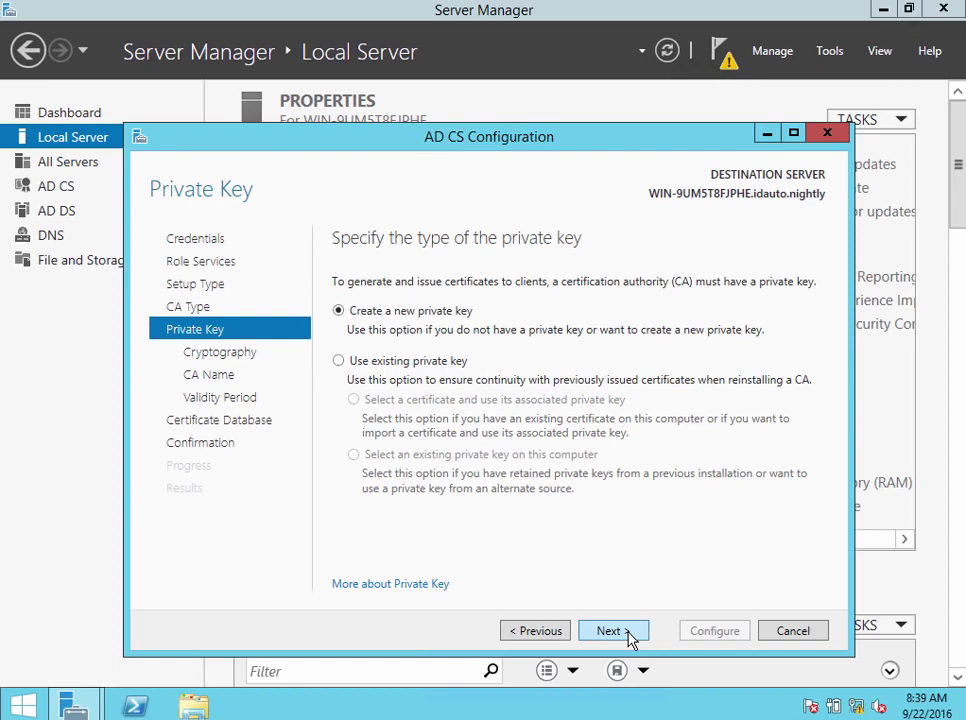
{"action": "left_click", "coordinate": [630, 639]}
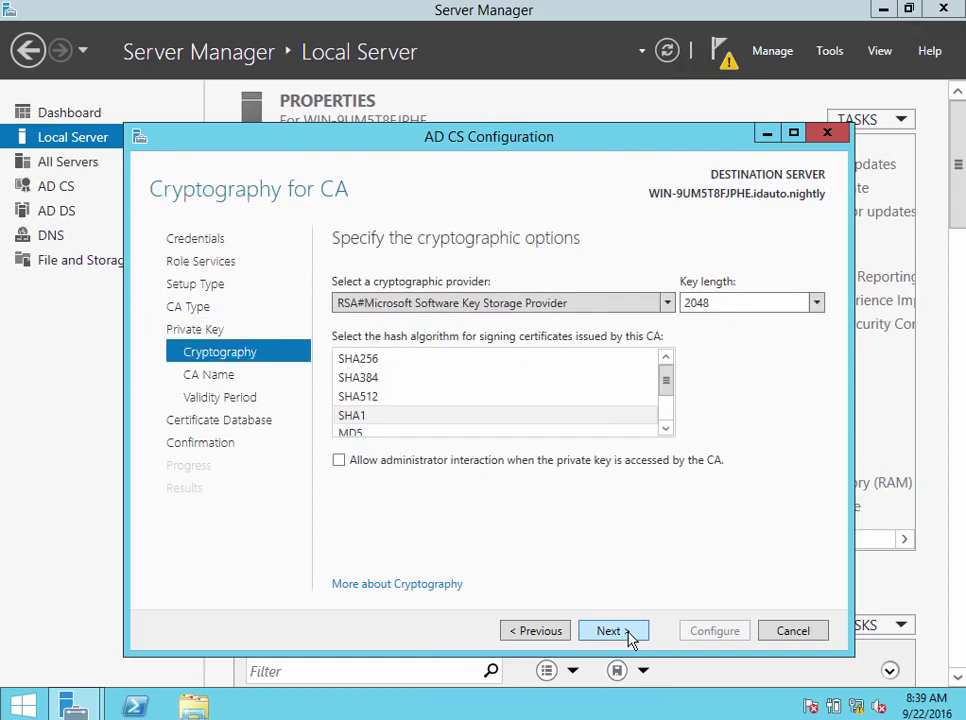
{"action": "left_click", "coordinate": [630, 639]}
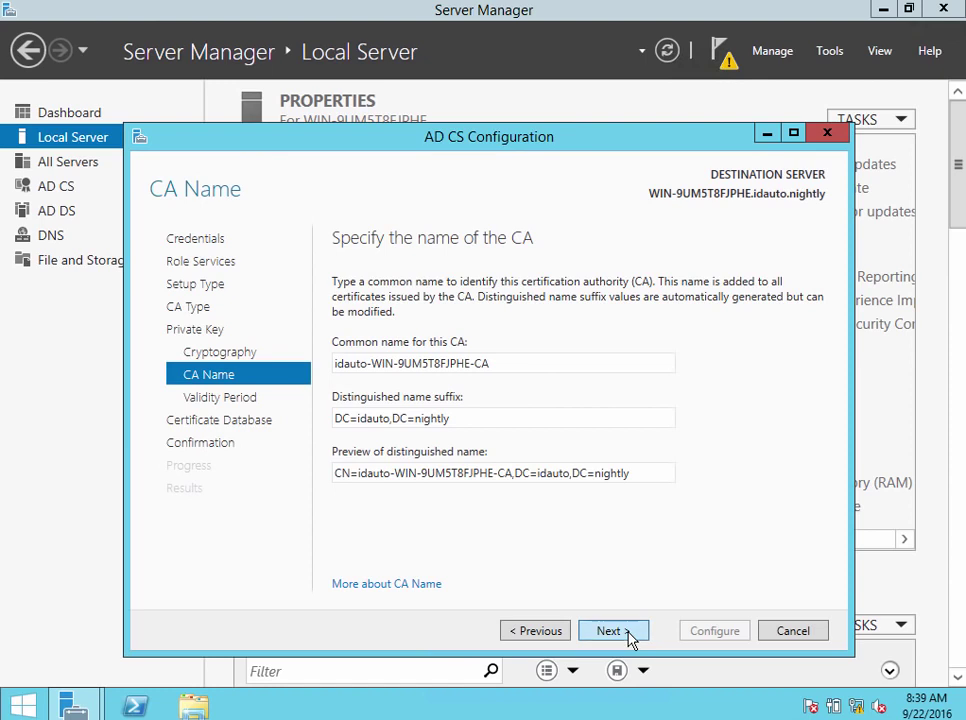
{"action": "left_click", "coordinate": [630, 639]}
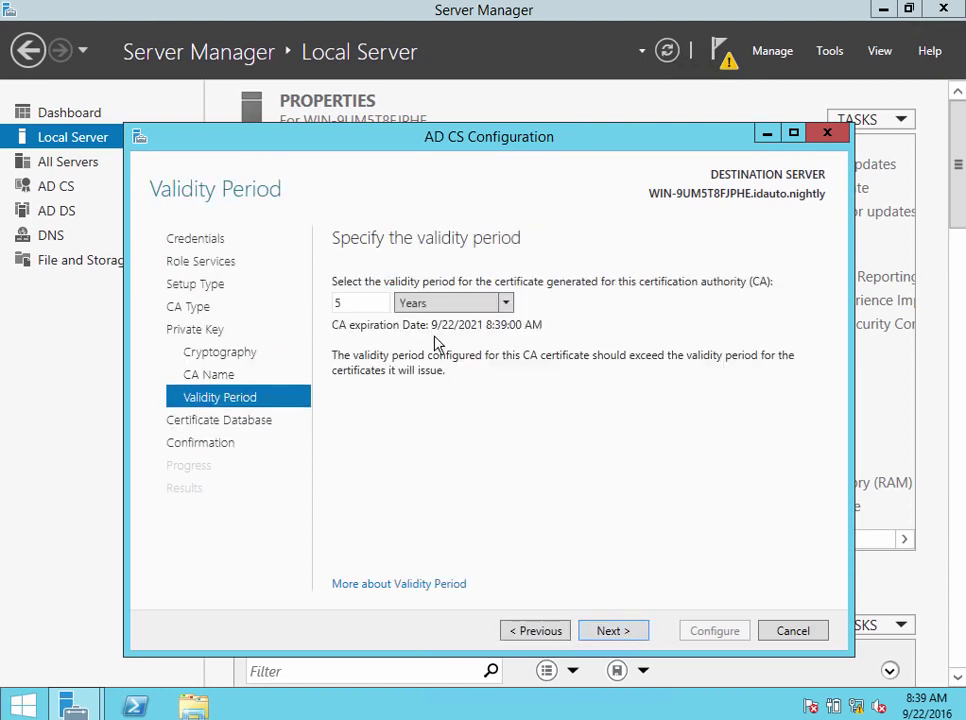
Set a 99-year validity period, keep default database locations, and apply the configuration.
{"action": "double_click", "coordinate": [361, 302]}
{"action": "type", "text": "99"}
{"action": "left_click", "coordinate": [612, 630]}
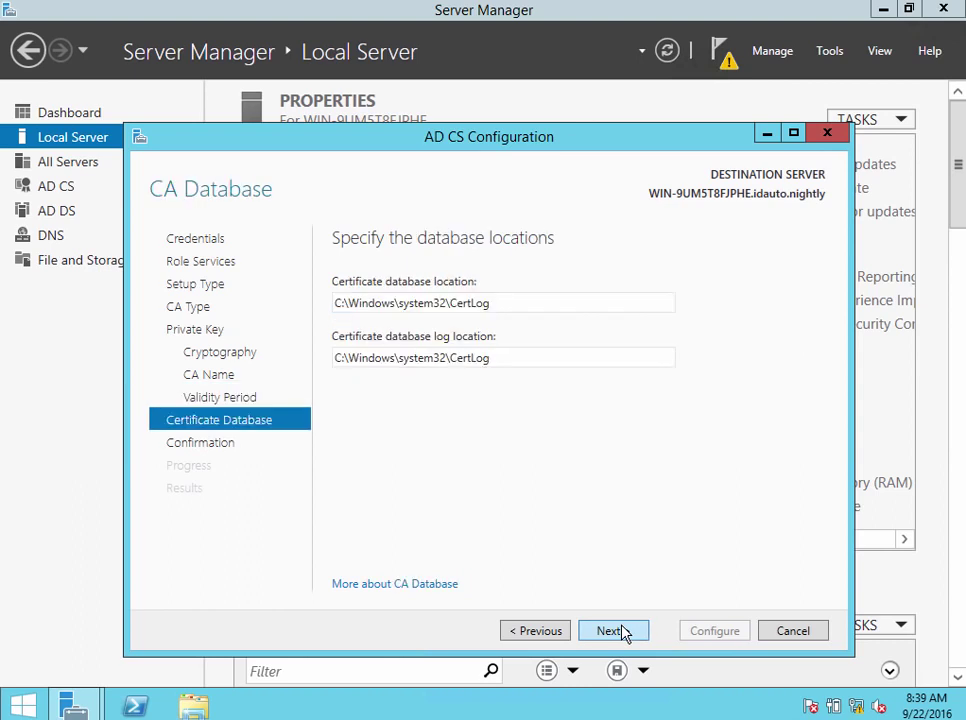
{"action": "left_click", "coordinate": [619, 630]}
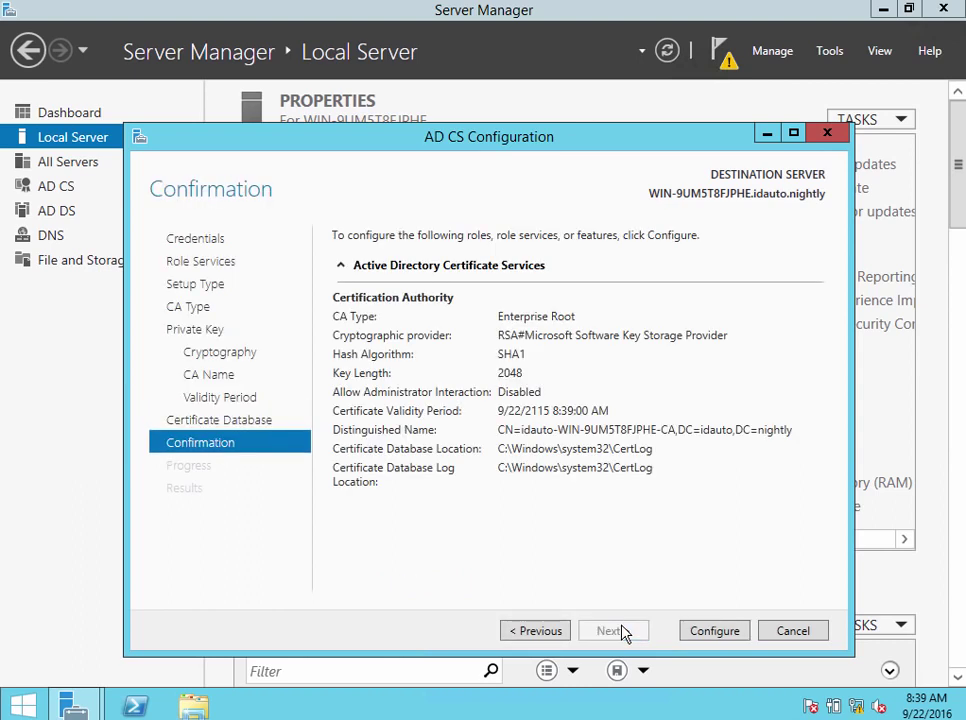
{"action": "left_click", "coordinate": [694, 631]}
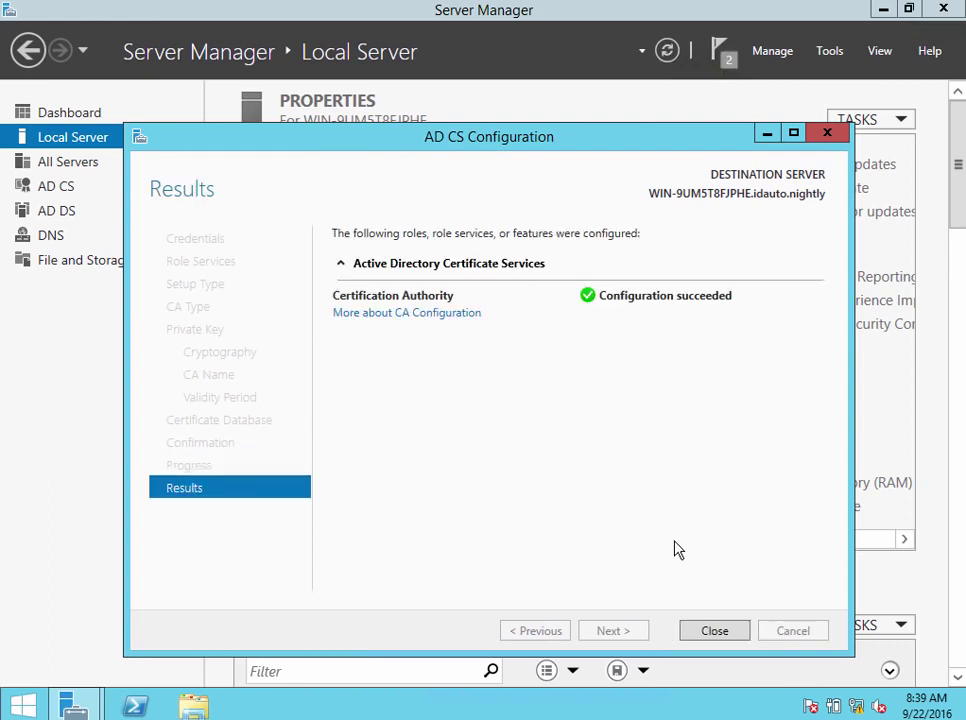
Close the configuration wizard, review the deployment notifications, and exit Server Manager.
{"action": "left_click", "coordinate": [714, 631]}
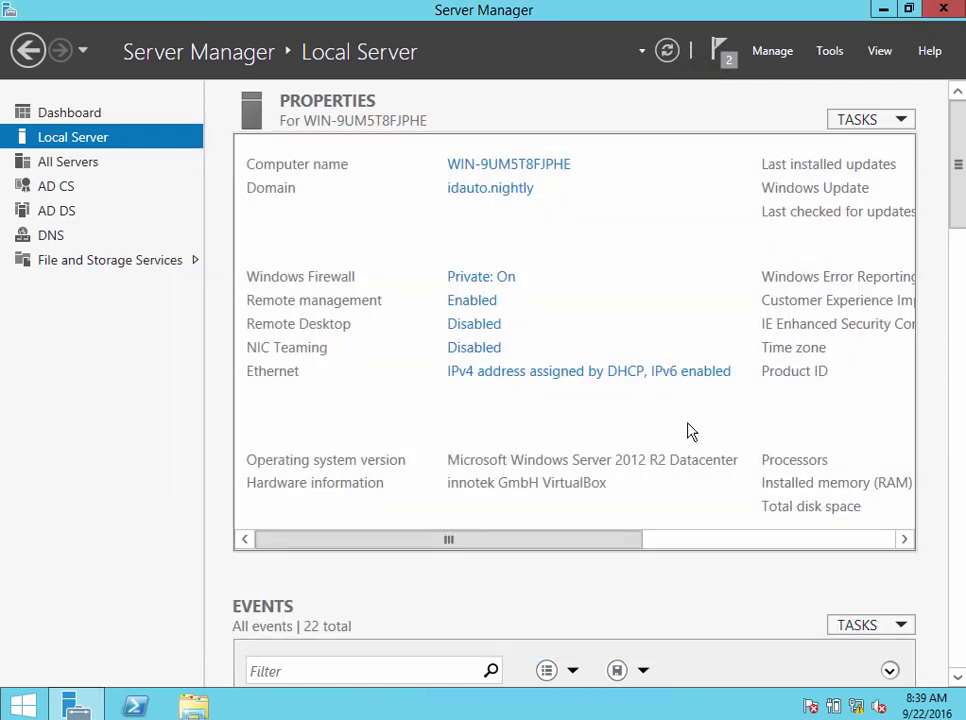
{"action": "left_click", "coordinate": [725, 65]}
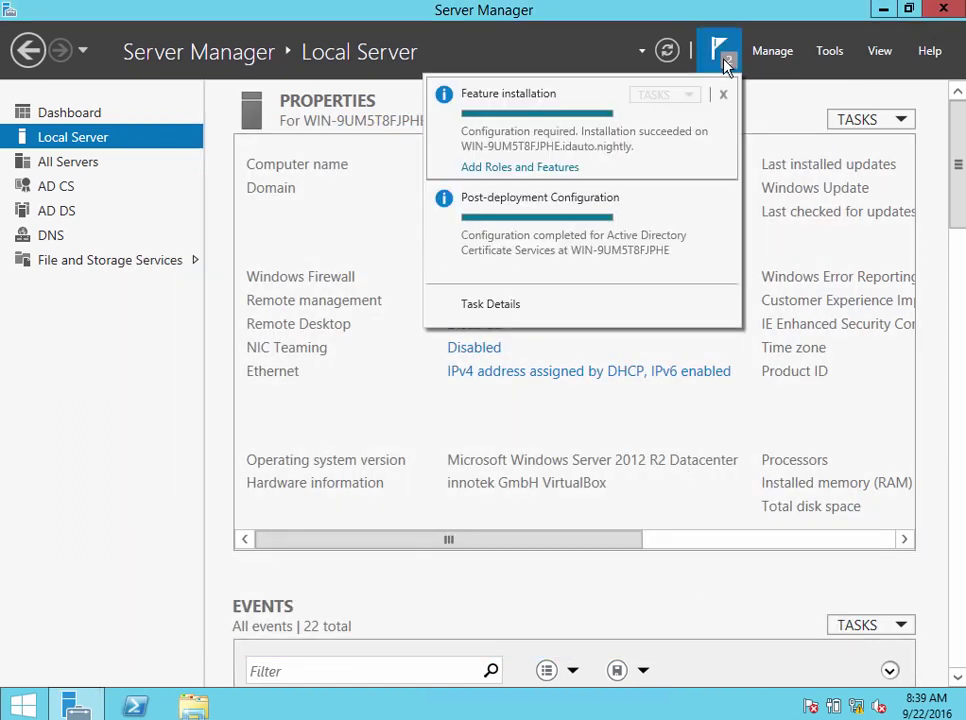
{"action": "left_click", "coordinate": [725, 65]}
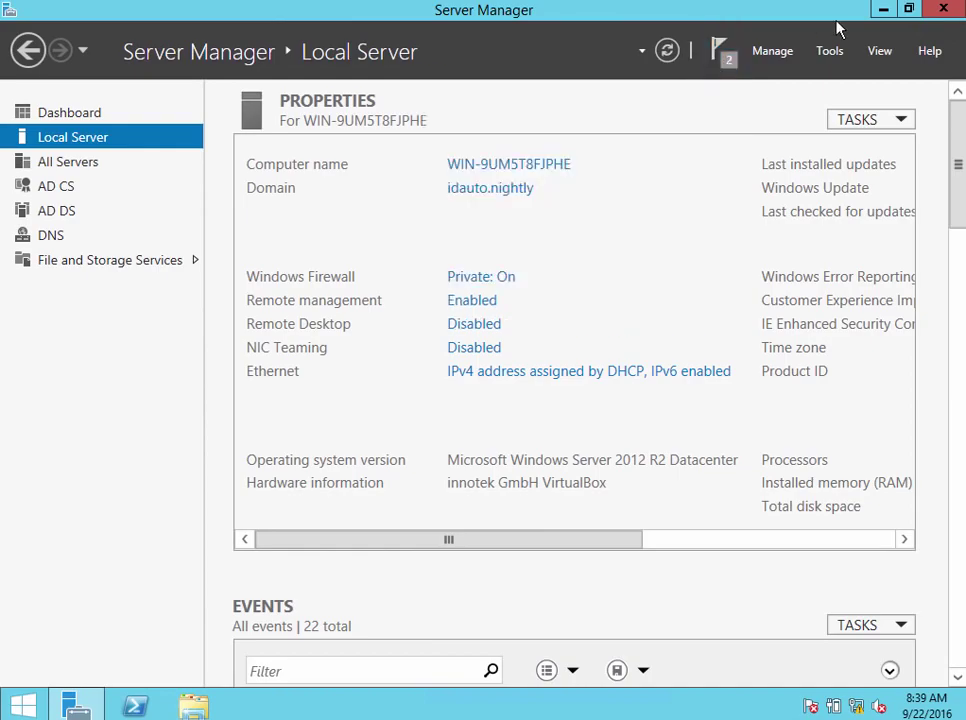
{"action": "left_click", "coordinate": [938, 10]}
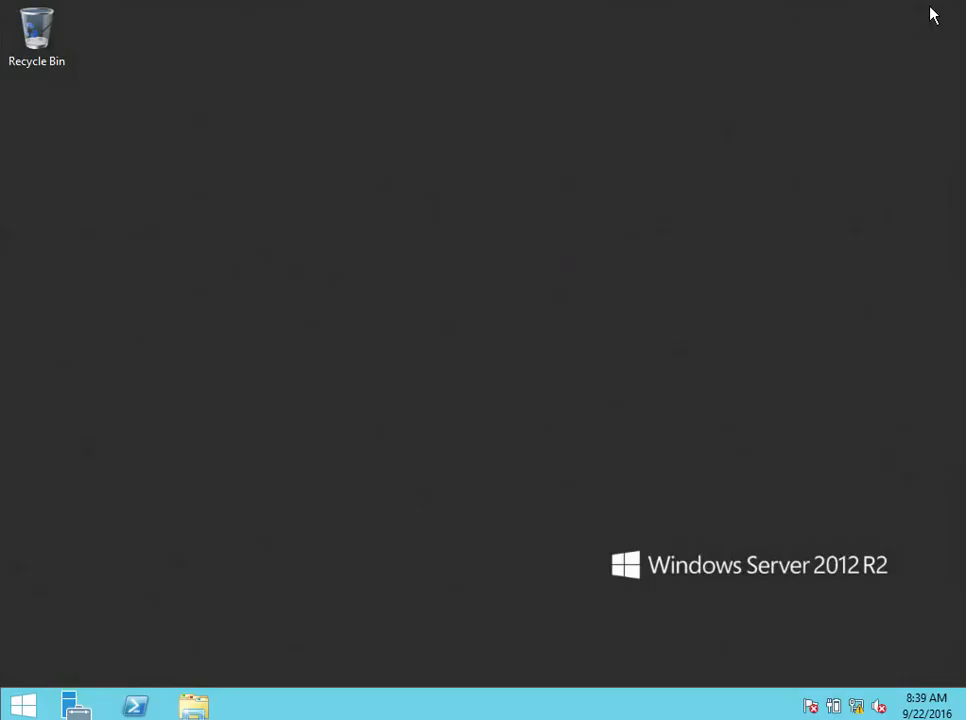
Launch Ldp by running 'ldp' in a PowerShell console.
{"action": "left_click", "coordinate": [135, 706]}
{"action": "left_click", "coordinate": [219, 334]}
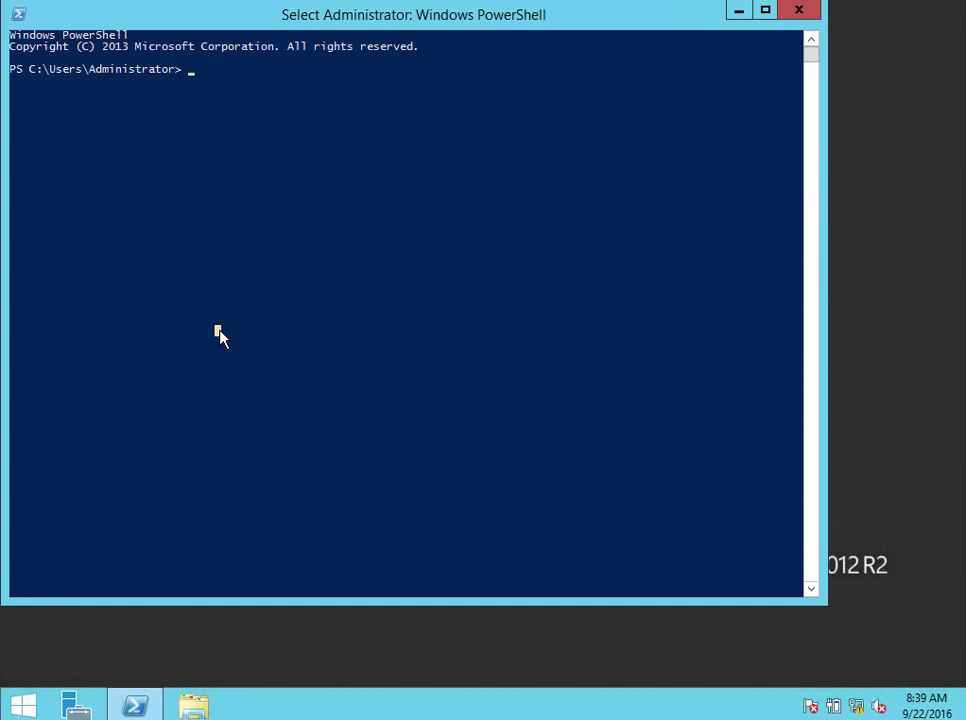
{"action": "type", "text": "ldp"}
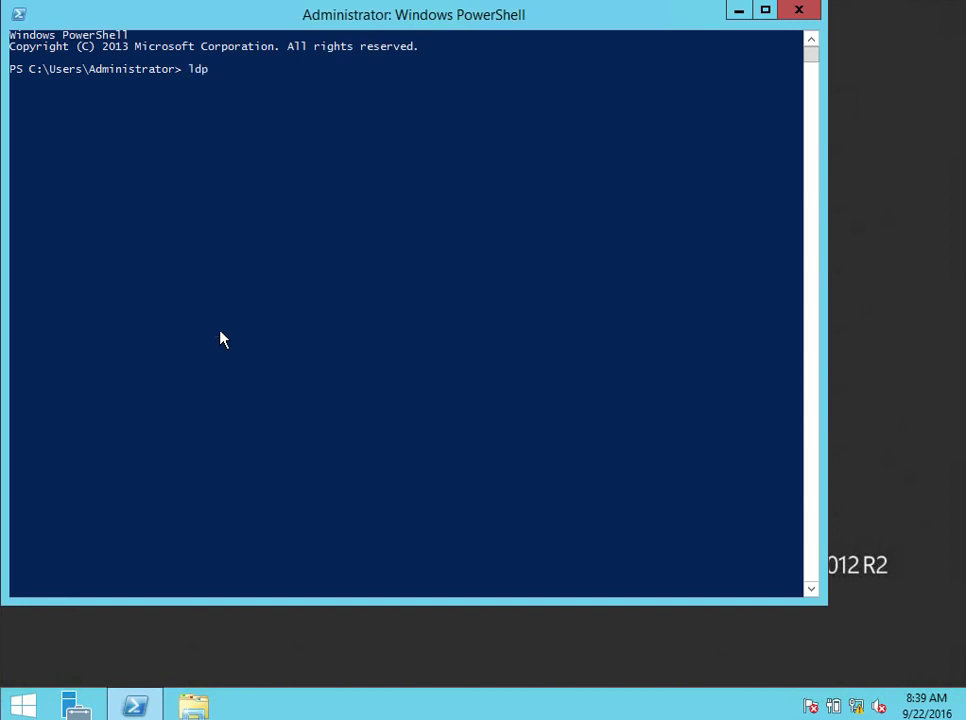
{"action": "key", "text": "Return"}
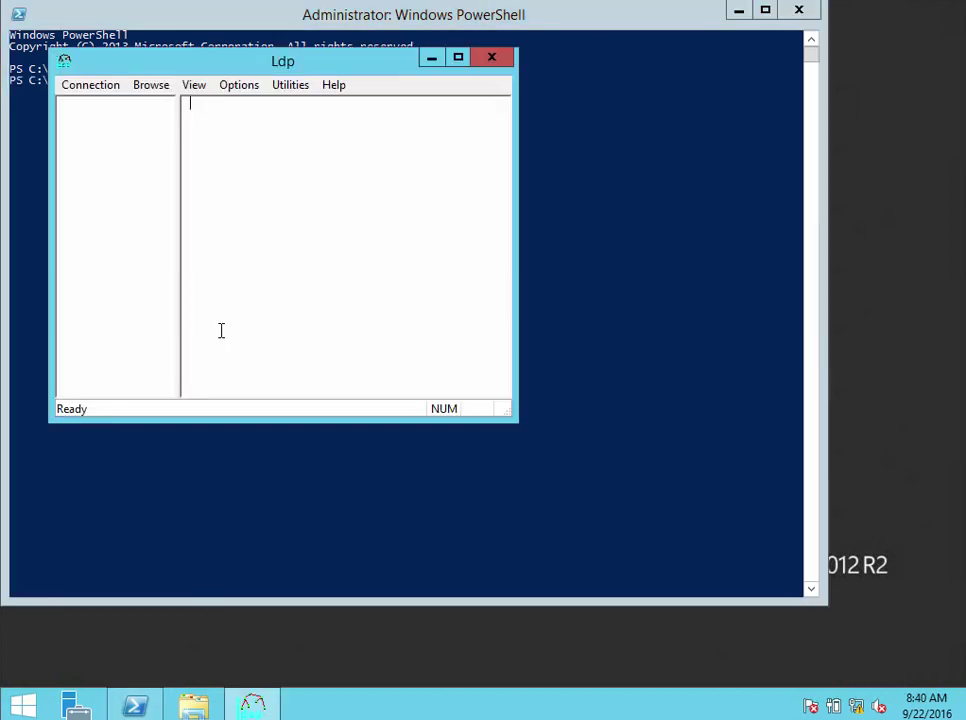
Attempt an SSL connection to localhost on port 636 and dismiss the resulting error.
{"action": "left_click", "coordinate": [94, 90]}
{"action": "left_click", "coordinate": [96, 107]}
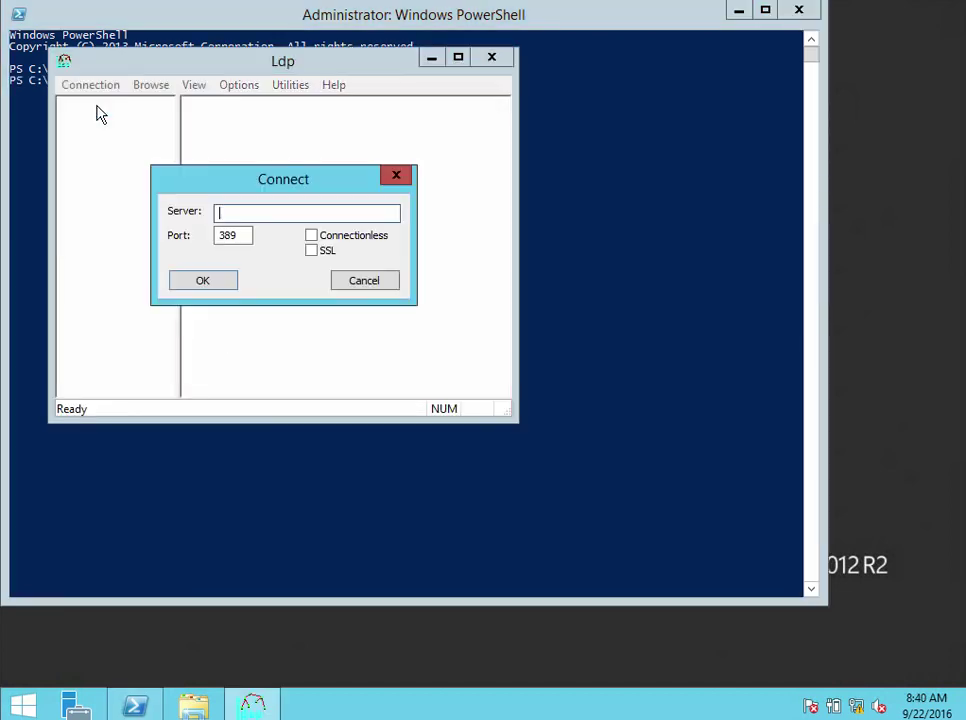
{"action": "type", "text": "localhost"}
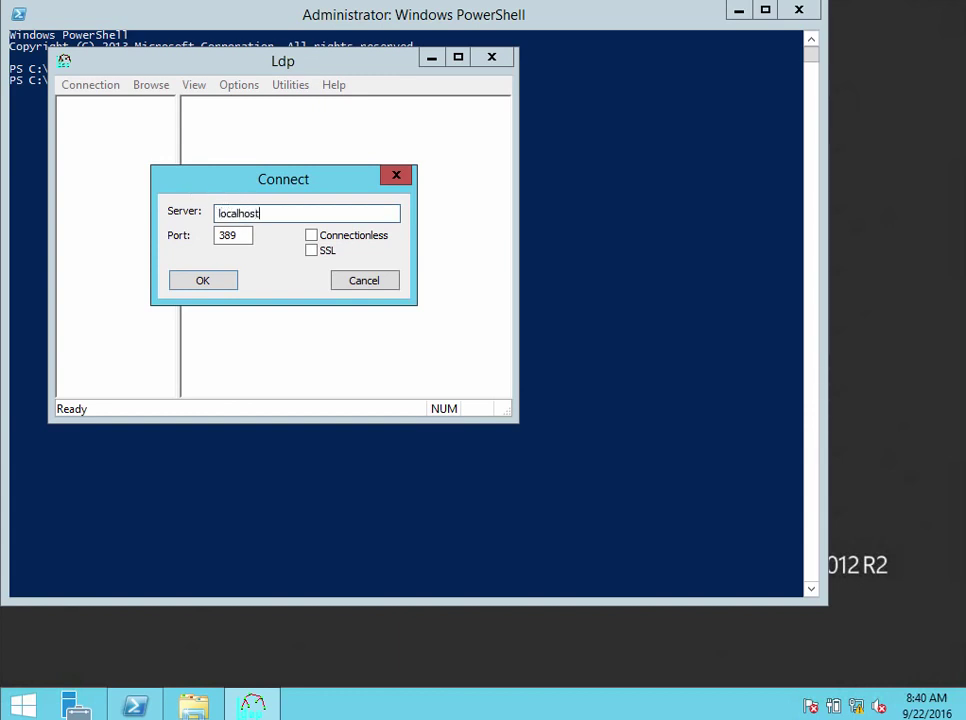
{"action": "key", "text": "Tab"}
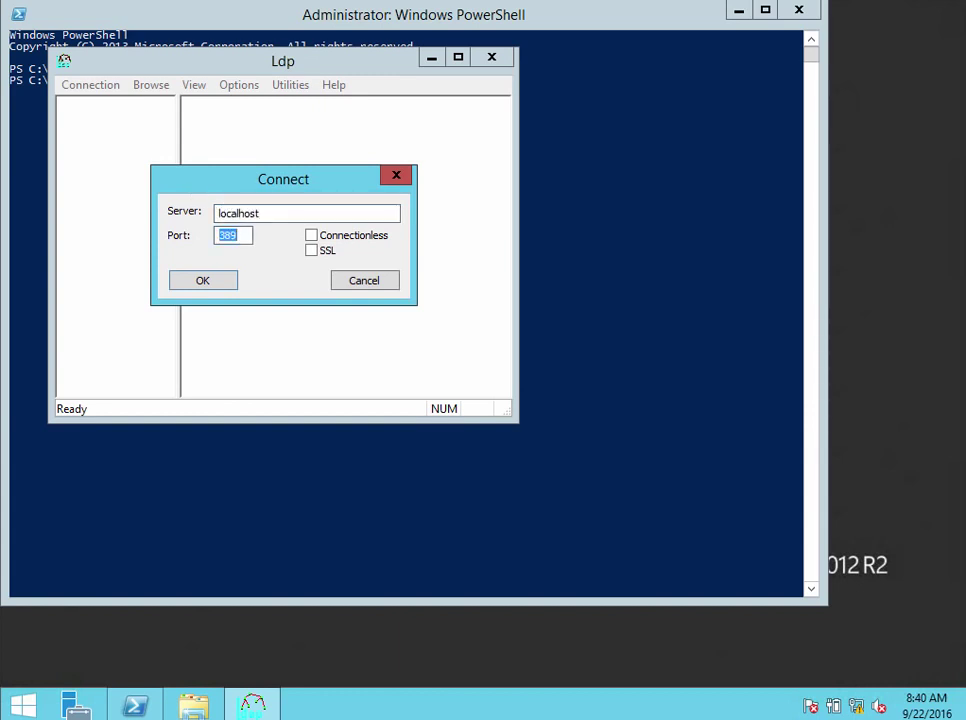
{"action": "type", "text": "636"}
{"action": "left_click", "coordinate": [312, 251]}
{"action": "left_click", "coordinate": [205, 286]}
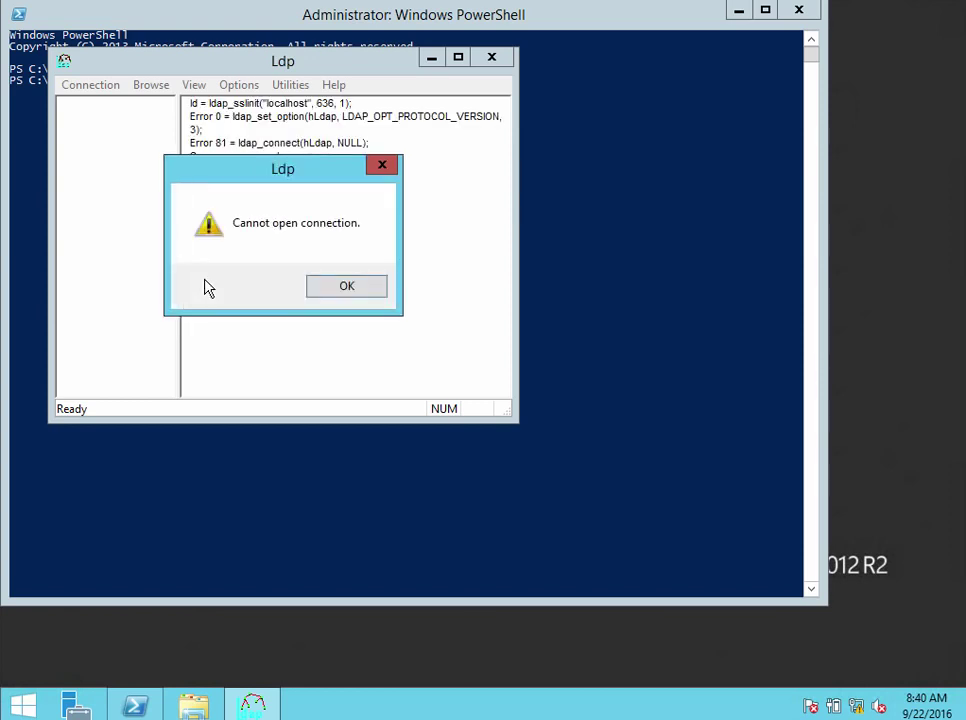
{"action": "left_click", "coordinate": [346, 288]}
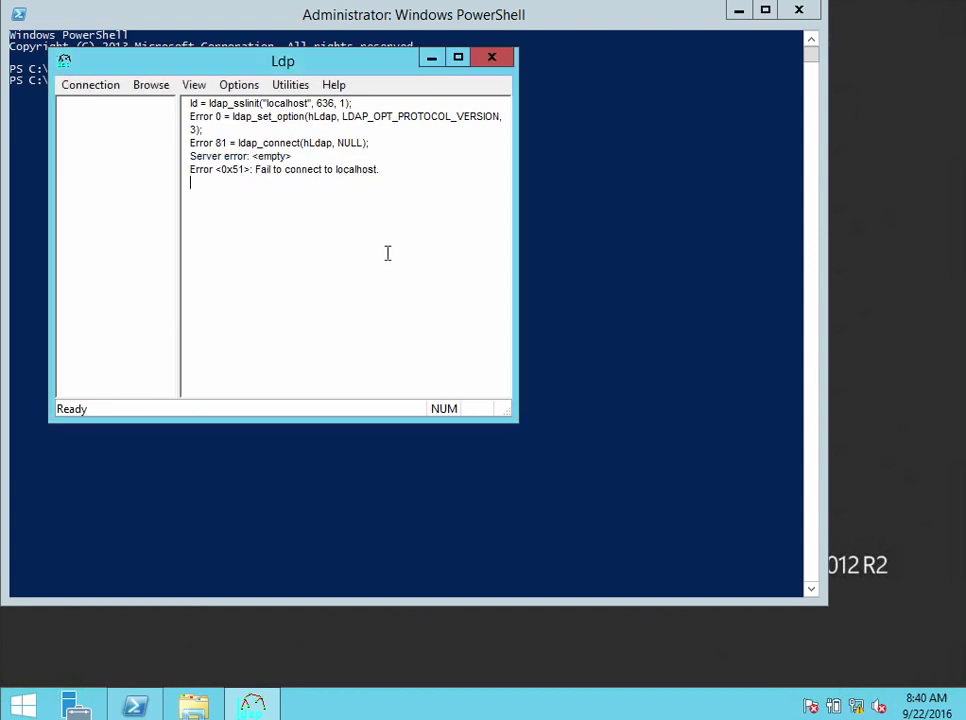
Close Ldp and return to the PowerShell console.
{"action": "left_click", "coordinate": [492, 60]}
{"action": "left_click", "coordinate": [484, 62]}
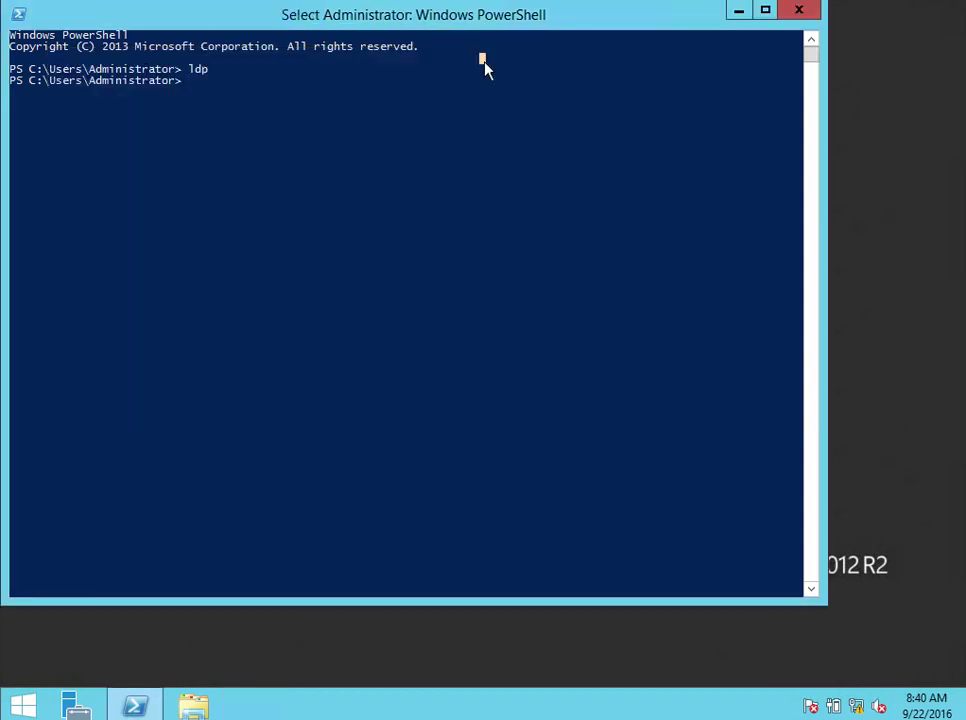
{"action": "left_click", "coordinate": [442, 116]}
Restart the server from the Start screen with the reason Other (Planned).
{"action": "left_click", "coordinate": [12, 705]}
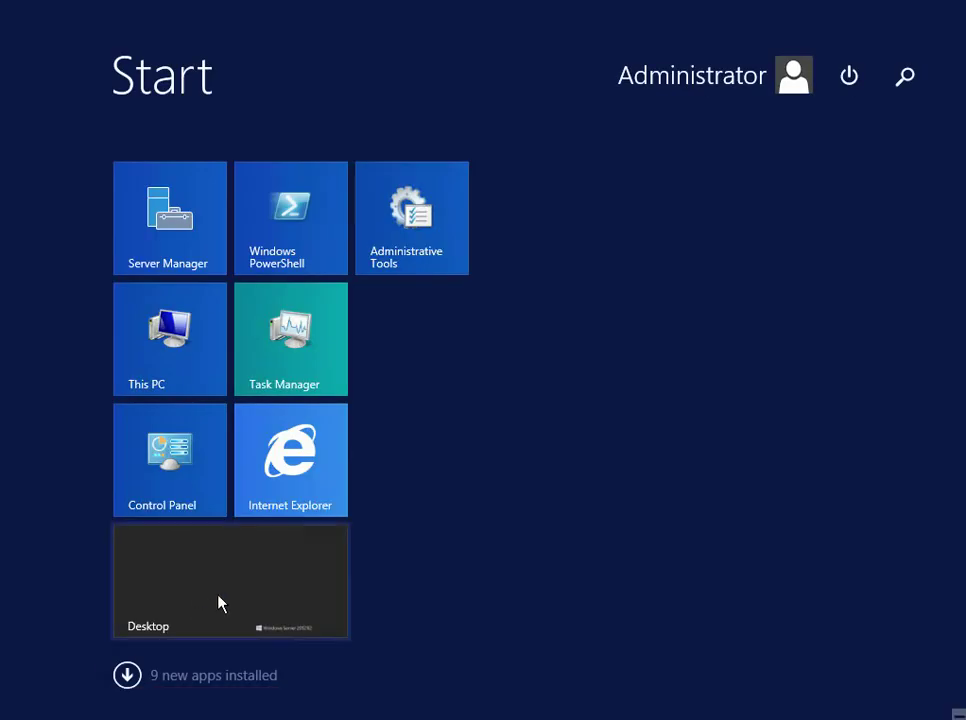
{"action": "left_click", "coordinate": [845, 80]}
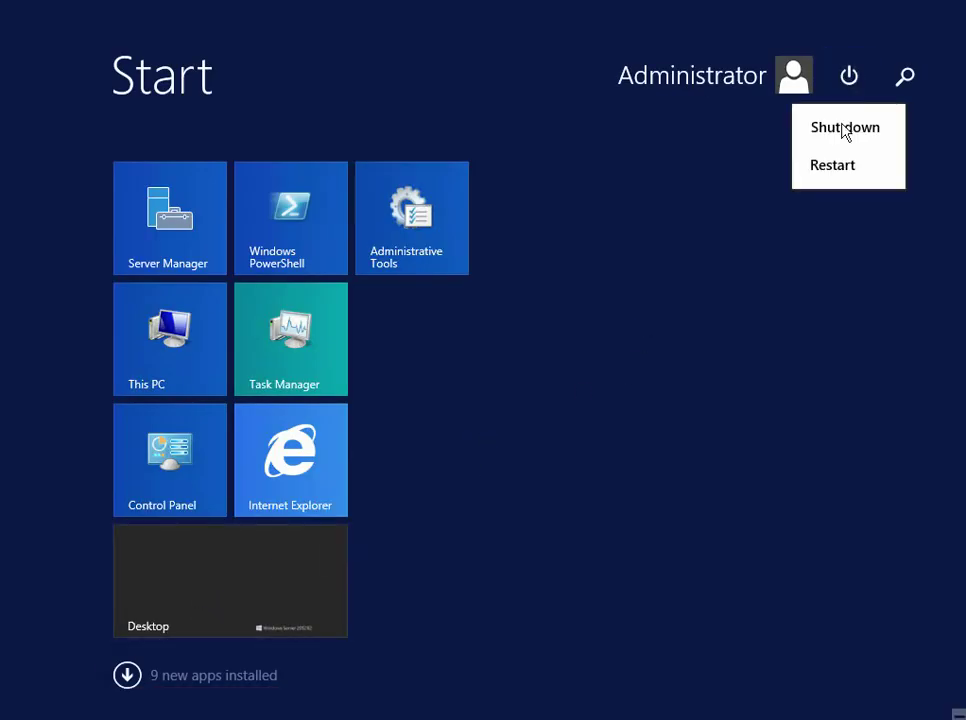
{"action": "left_click", "coordinate": [843, 175]}
{"action": "left_click", "coordinate": [833, 196]}
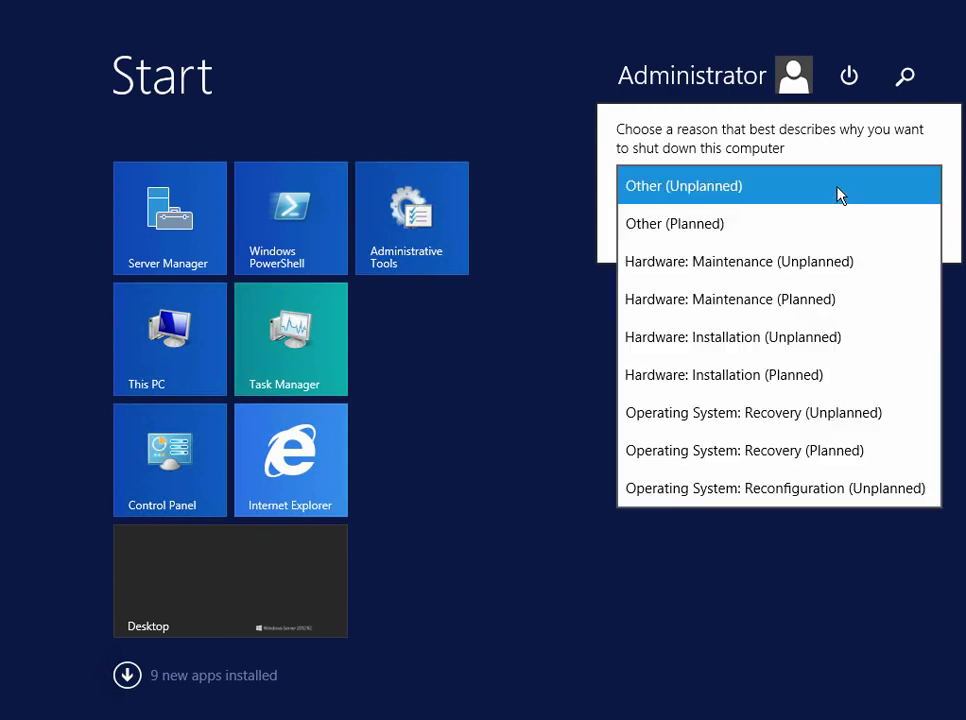
{"action": "left_click", "coordinate": [820, 235]}
{"action": "left_click", "coordinate": [900, 230]}
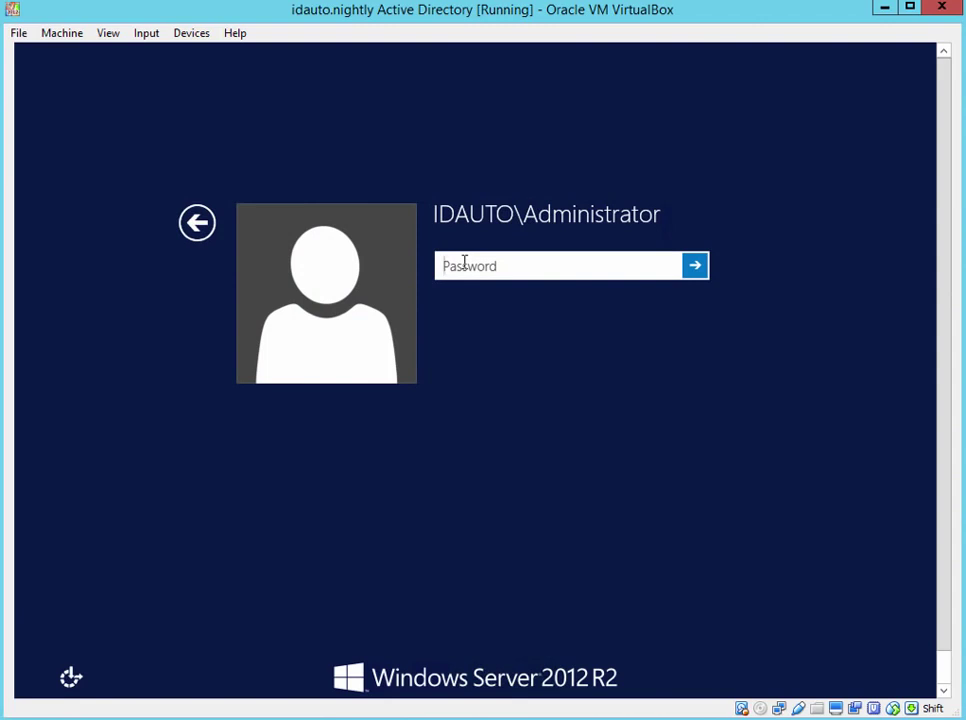
Enter the administrator password at the sign-in screen.
{"action": "type", "text": "•••••••"}
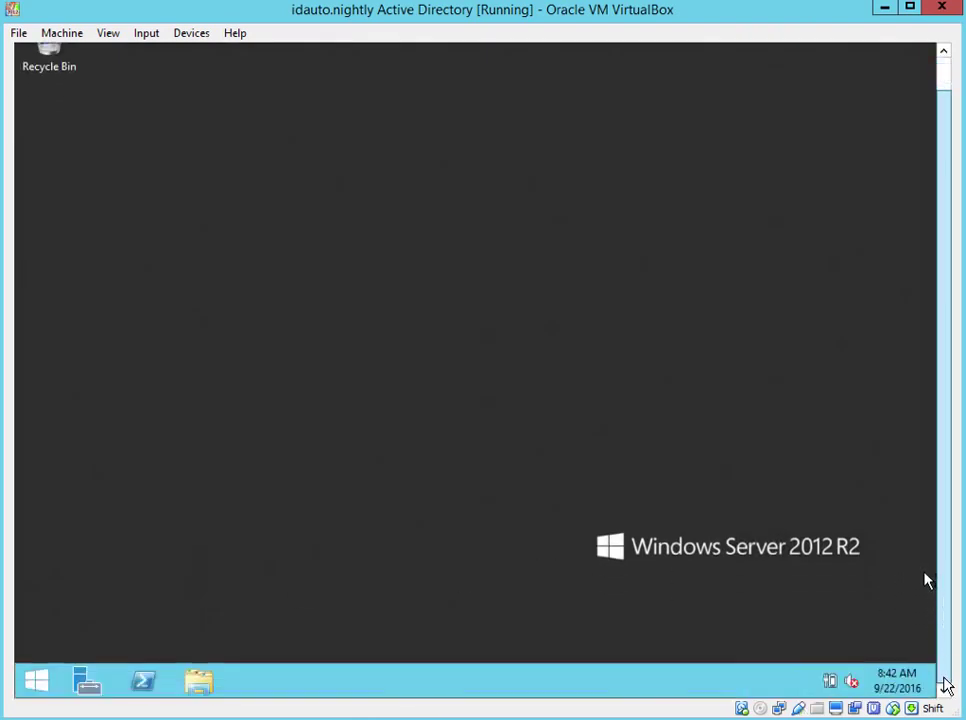
Run ldp from PowerShell and connect to localhost on port 636 with SSL.
{"action": "left_click", "coordinate": [140, 682]}
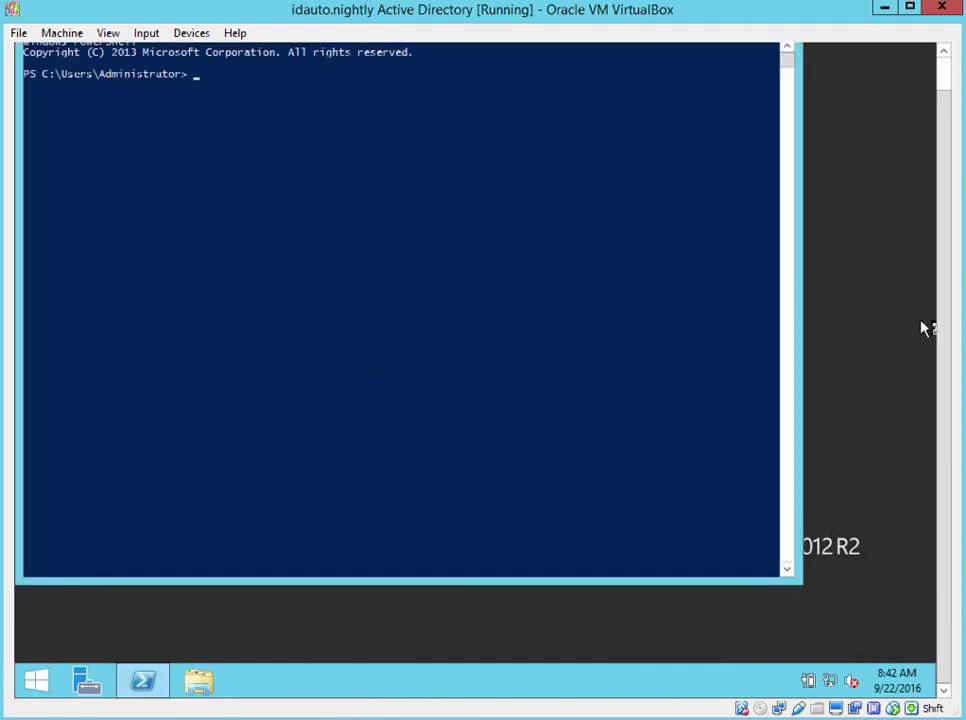
{"action": "scroll", "coordinate": [945, 290], "scroll_direction": "up", "scroll_amount": 1}
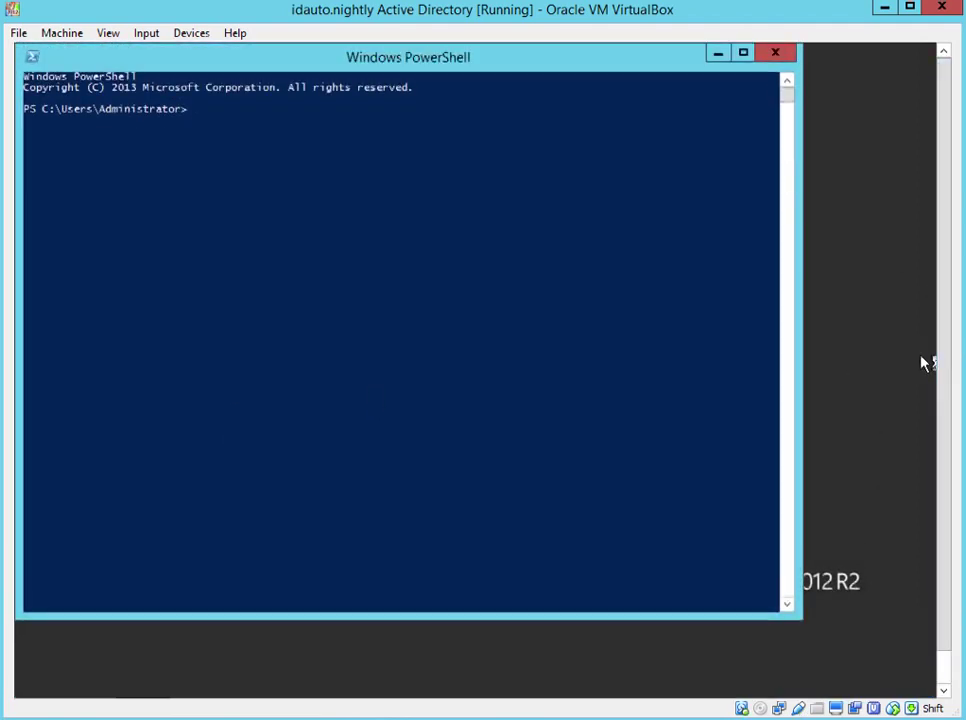
{"action": "left_click", "coordinate": [495, 222]}
{"action": "type", "text": "ldp"}
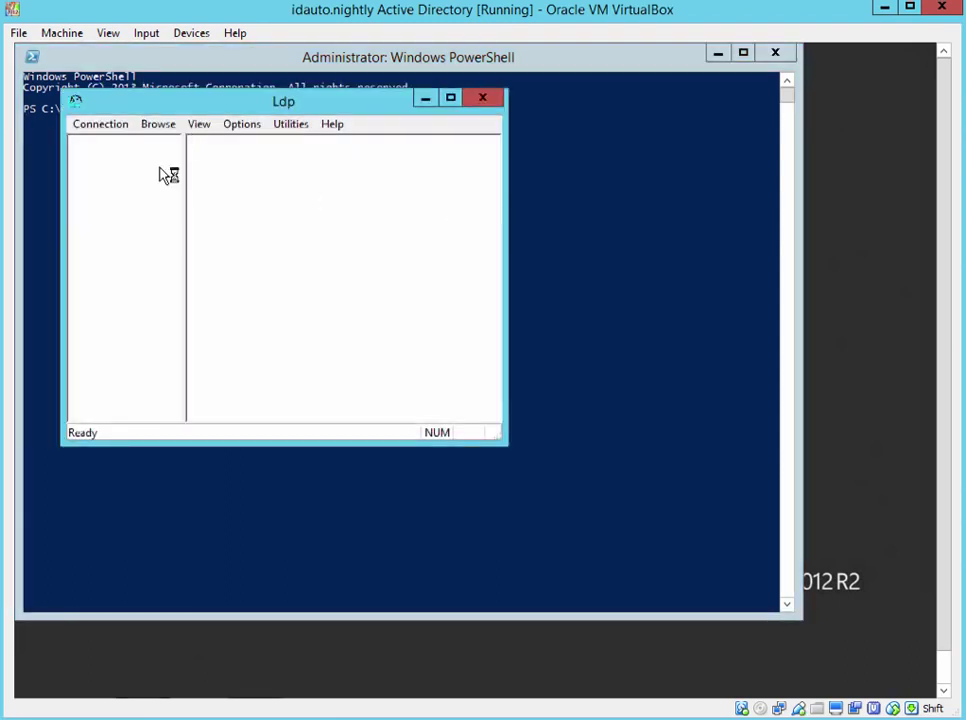
{"action": "left_click", "coordinate": [120, 126]}
{"action": "left_click", "coordinate": [119, 141]}
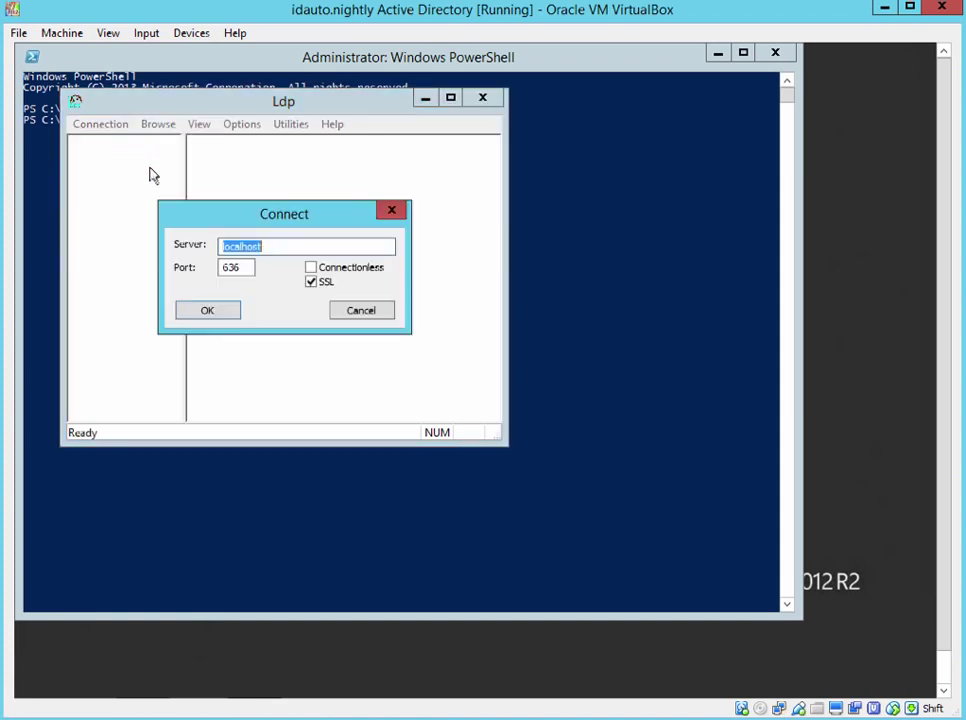
{"action": "left_click", "coordinate": [227, 313]}
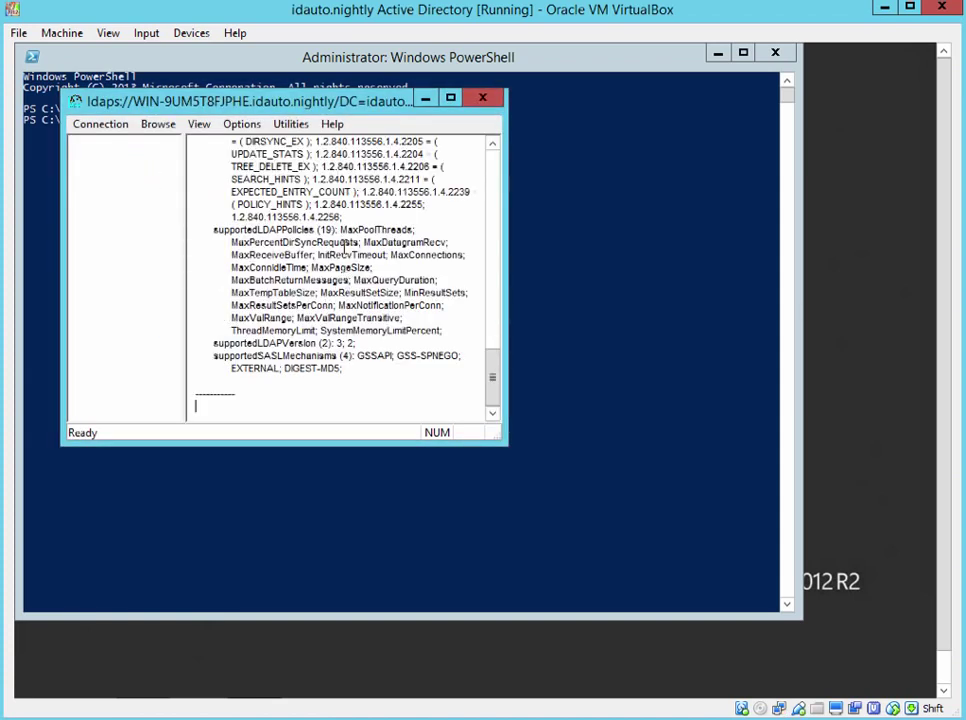